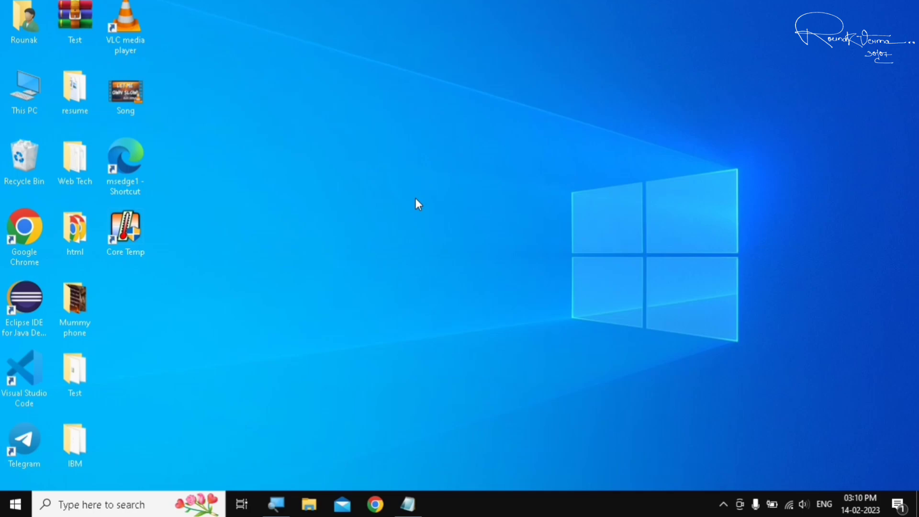
# - Open Windows Settings, search for "trouble" and go to the Troubleshoot settings page
pyautogui.click(16, 504)
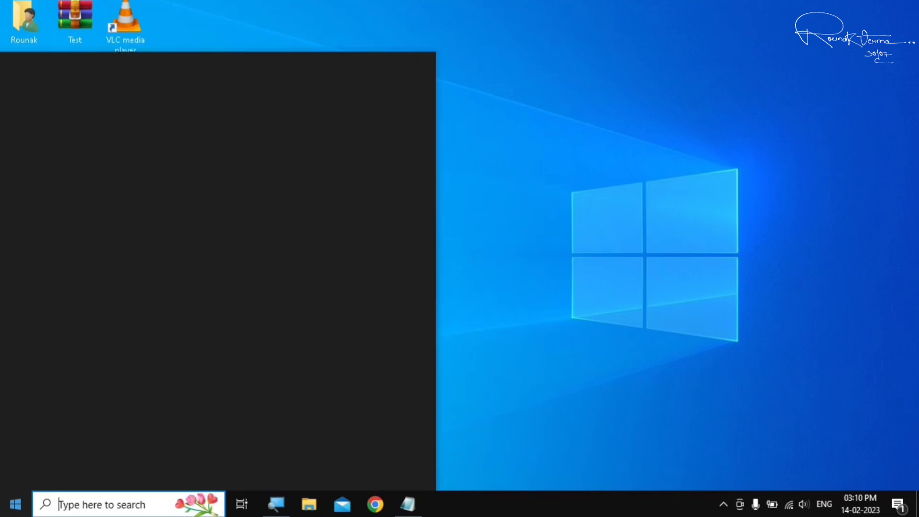
pyautogui.moveTo(11, 447)
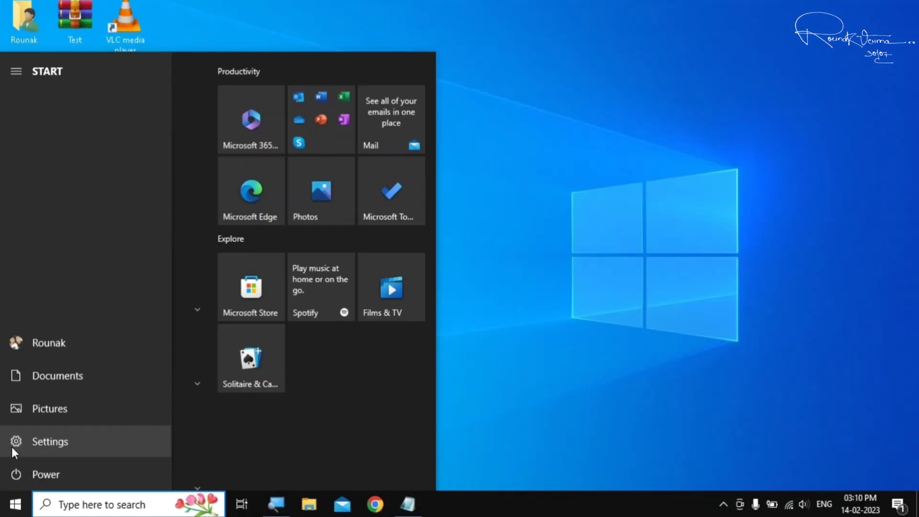
pyautogui.click(11, 447)
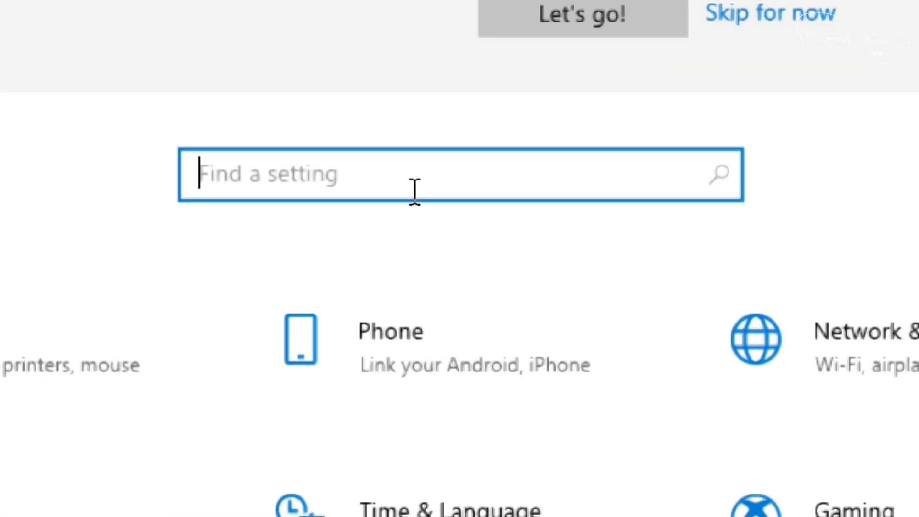
pyautogui.write('trouble')
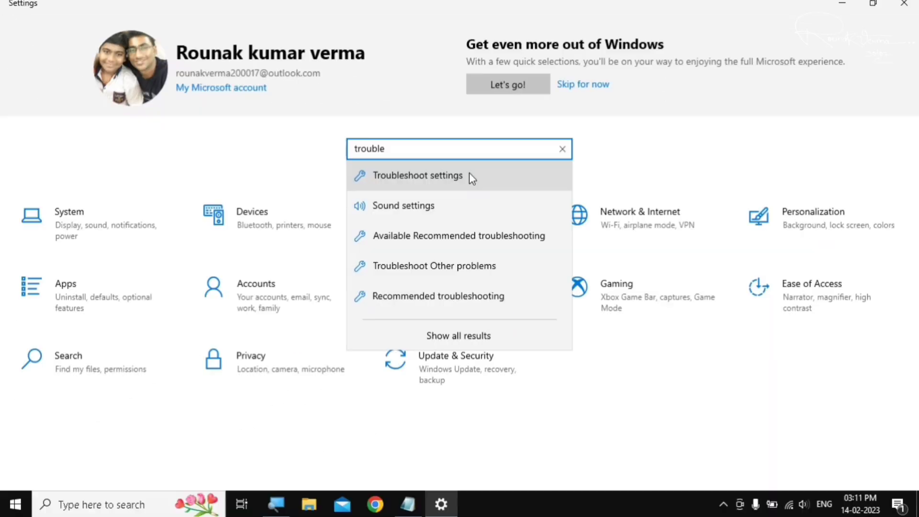
pyautogui.click(673, 322)
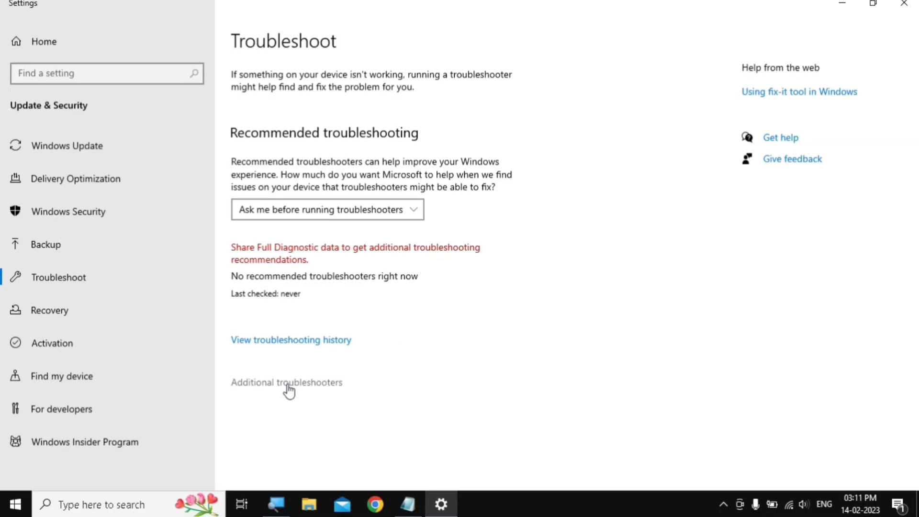
# - Show the Windows Update entry among the additional troubleshooters, and close Settings
pyautogui.click(288, 388)
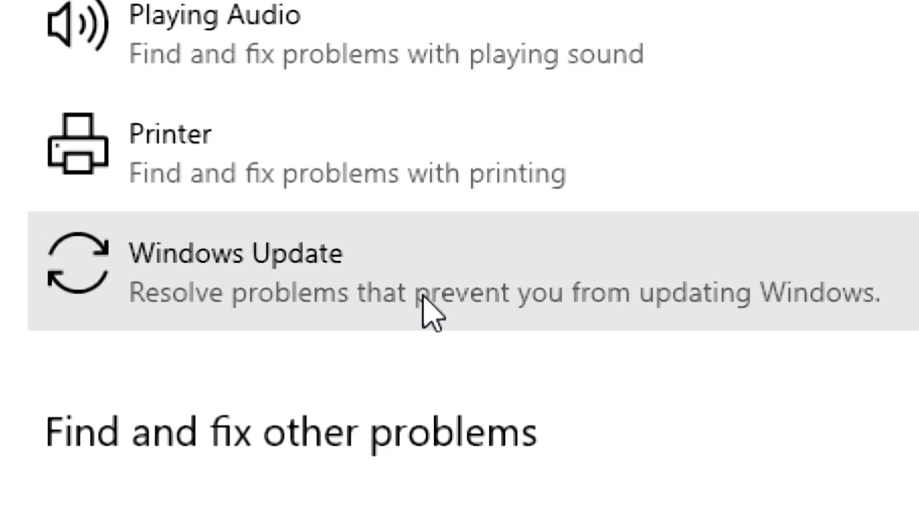
pyautogui.click(447, 299)
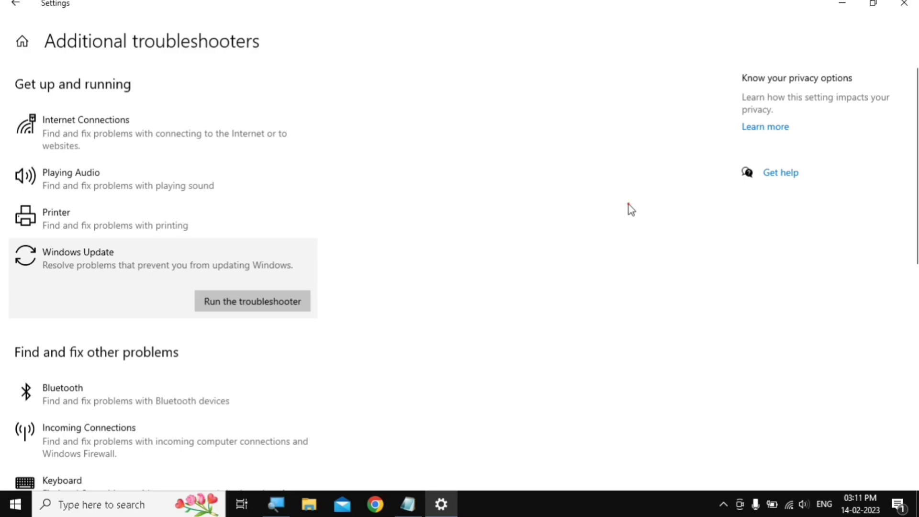
pyautogui.hotkey('alt', 'F4')
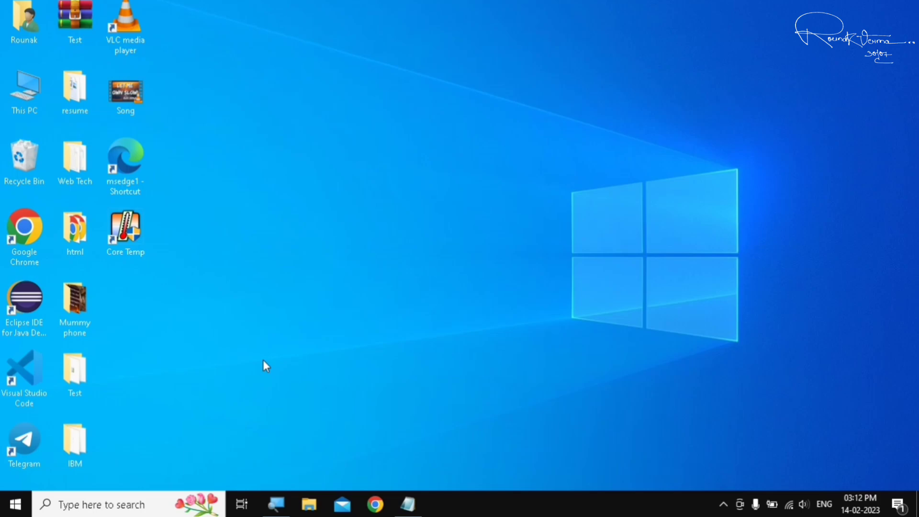
# - Open the Run dialog by searching for "run" and launch services.msc from it
pyautogui.press('super')
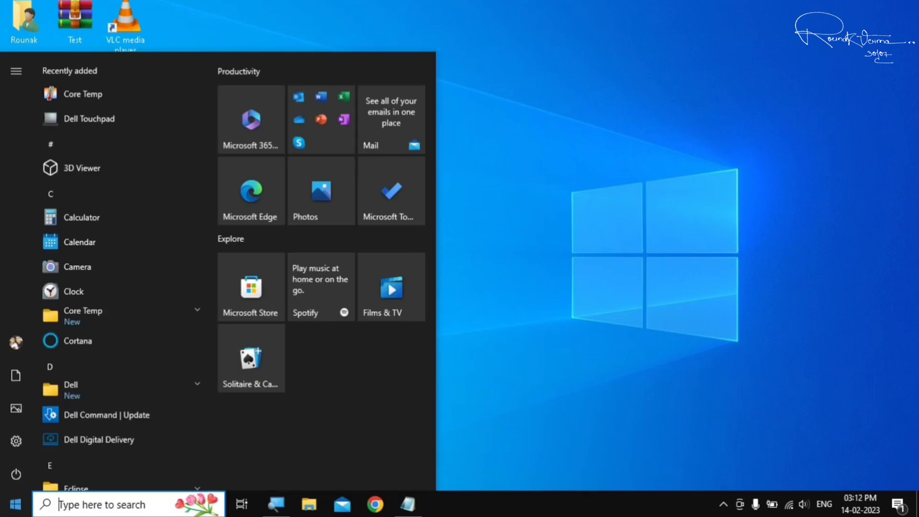
pyautogui.write('run')
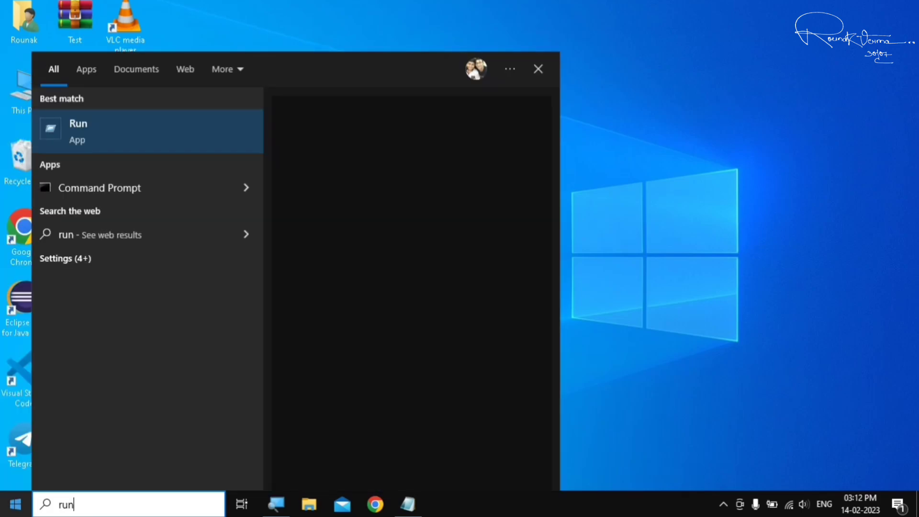
pyautogui.click(358, 233)
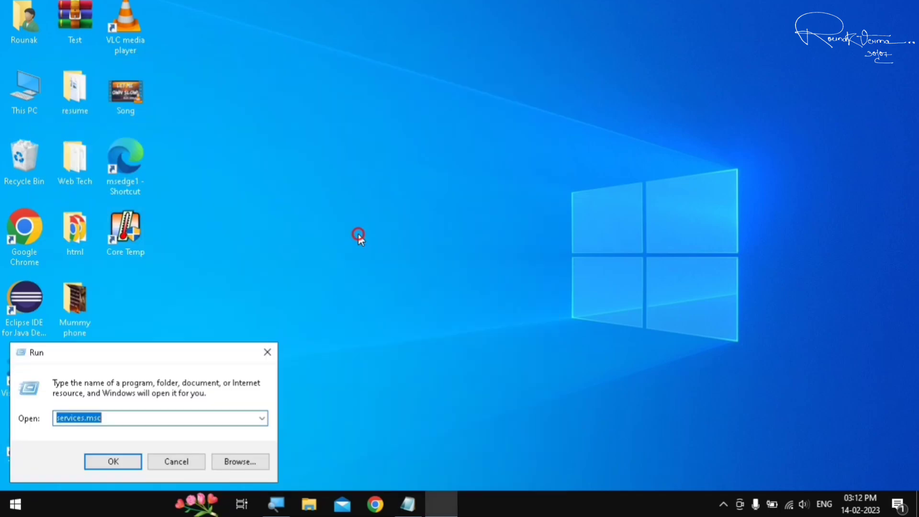
pyautogui.moveTo(171, 348); pyautogui.dragTo(470, 175)
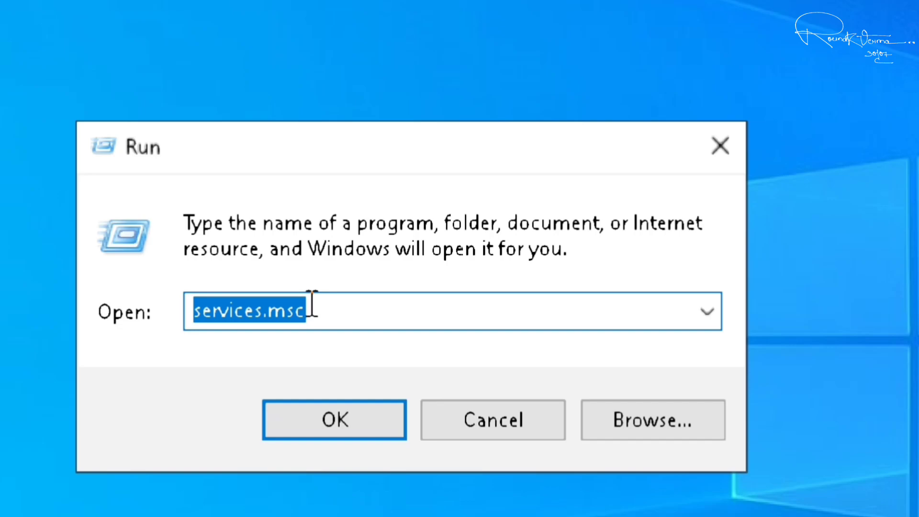
pyautogui.click(314, 428)
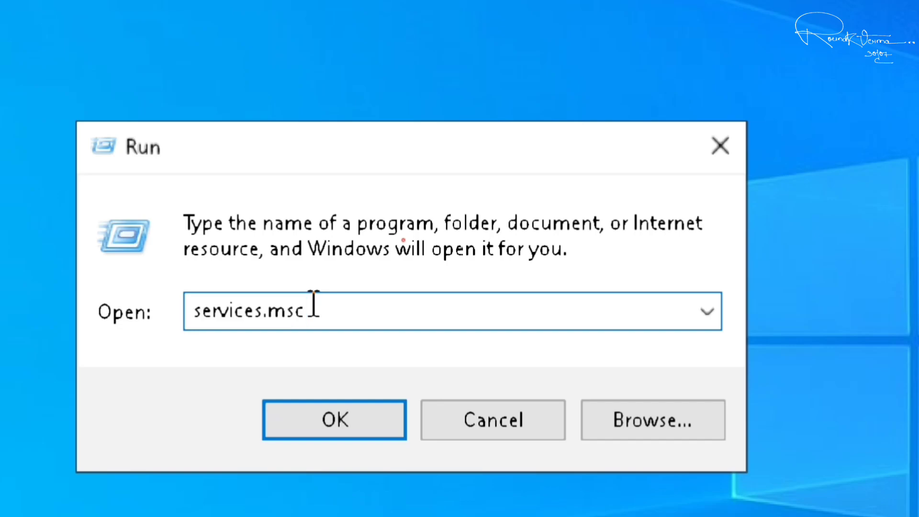
pyautogui.moveTo(314, 306); pyautogui.dragTo(360, 302)
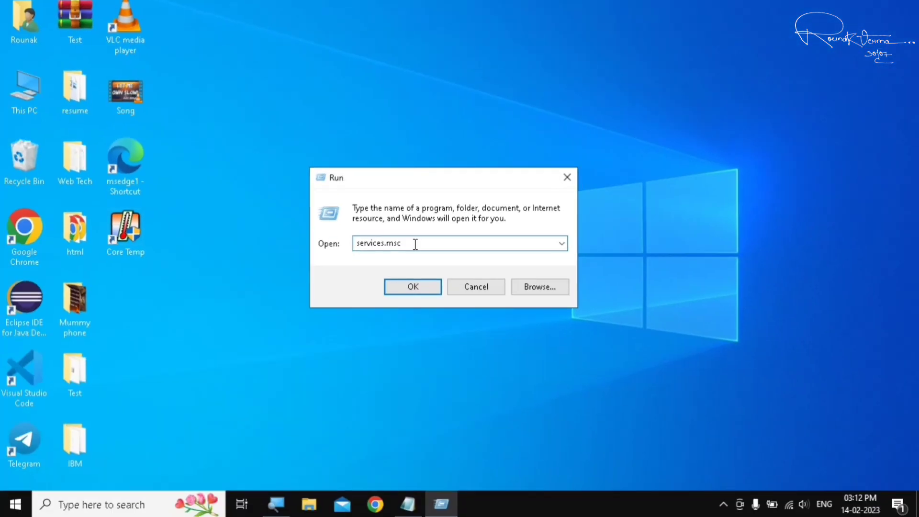
pyautogui.click(415, 286)
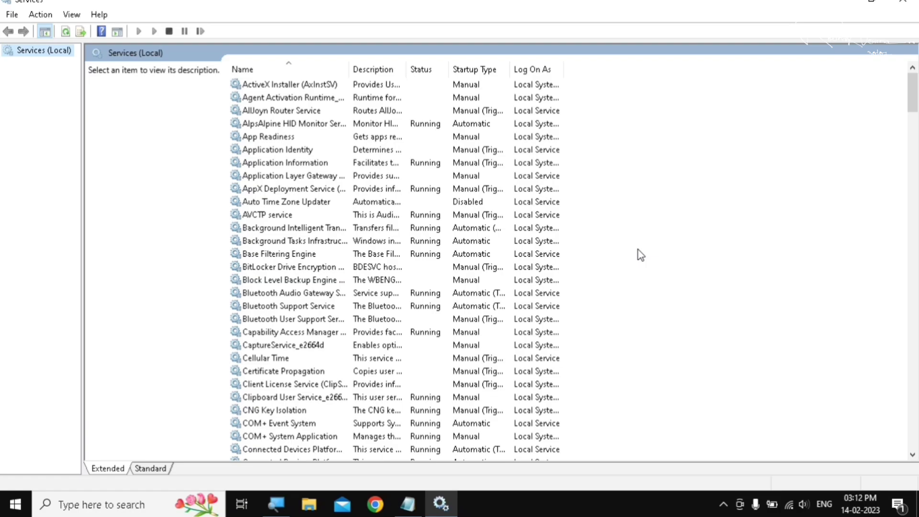
# - Set the Windows Update service's startup type to Automatic in its properties and apply the change
pyautogui.moveTo(916, 101); pyautogui.dragTo(909, 455)
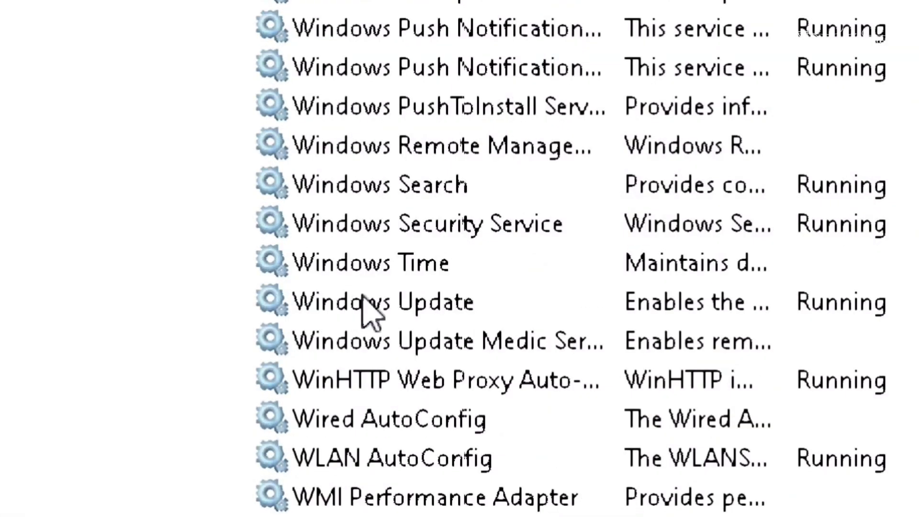
pyautogui.click(517, 309)
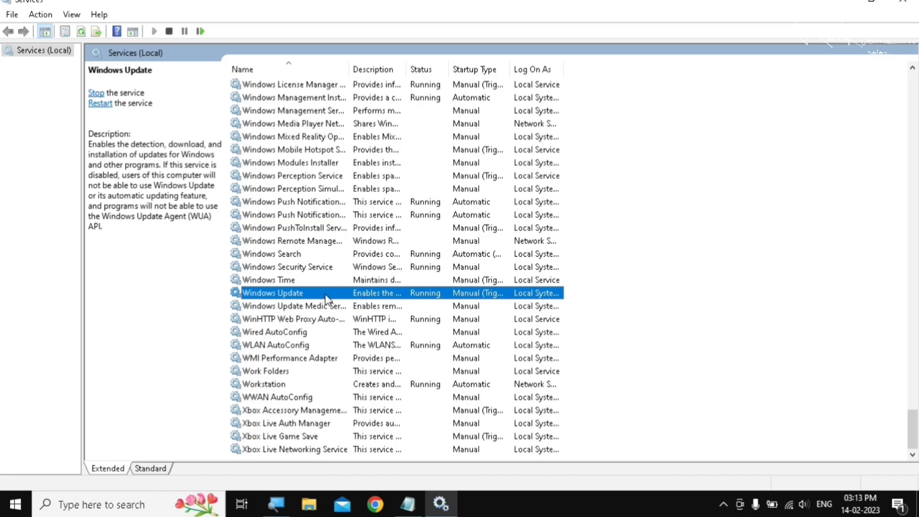
pyautogui.rightClick(326, 298)
pyautogui.click(366, 424)
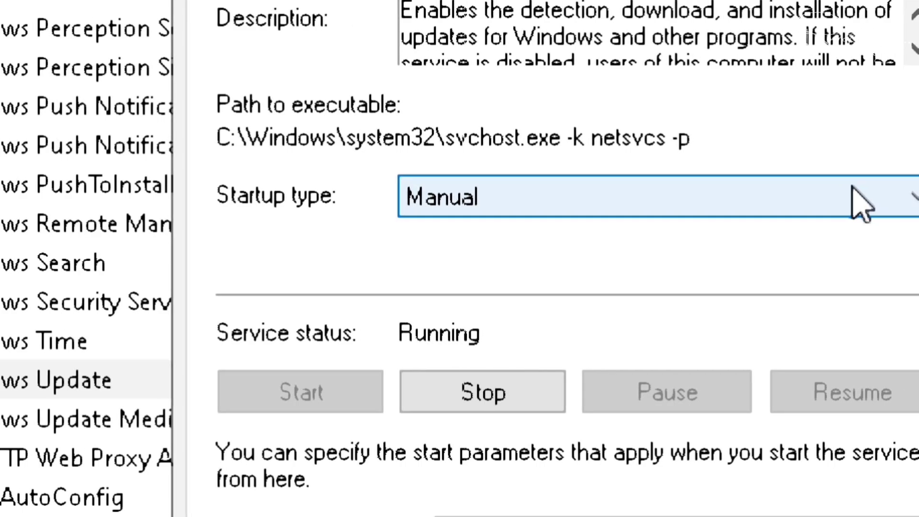
pyautogui.click(867, 200)
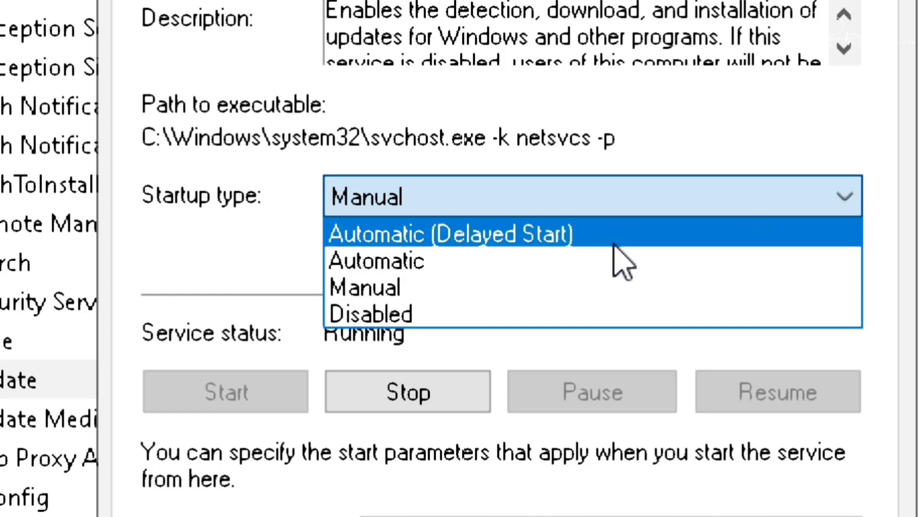
pyautogui.click(608, 261)
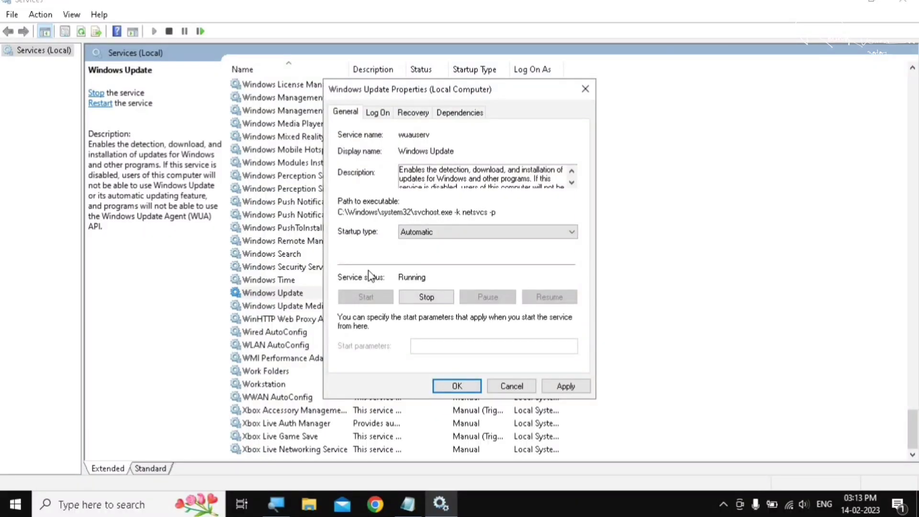
pyautogui.click(583, 387)
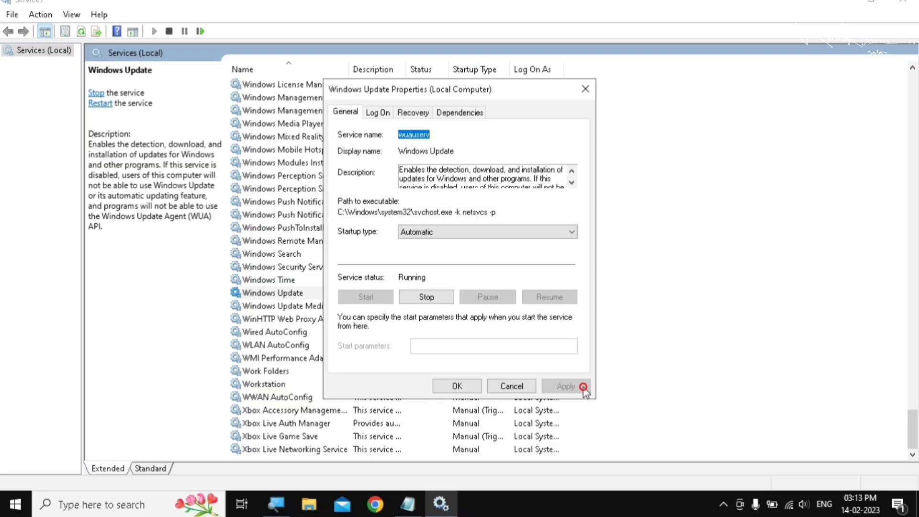
pyautogui.click(479, 386)
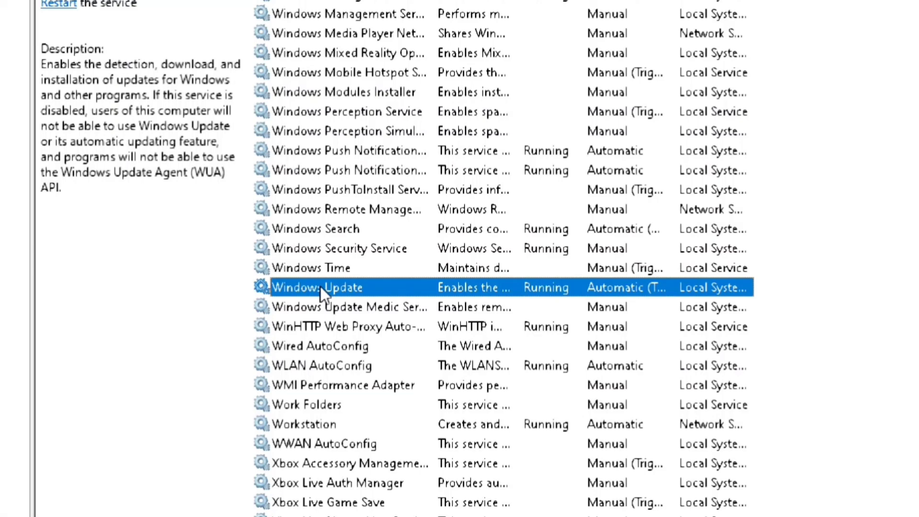
# - Restart the Windows Update service and close the Services window
pyautogui.rightClick(323, 293)
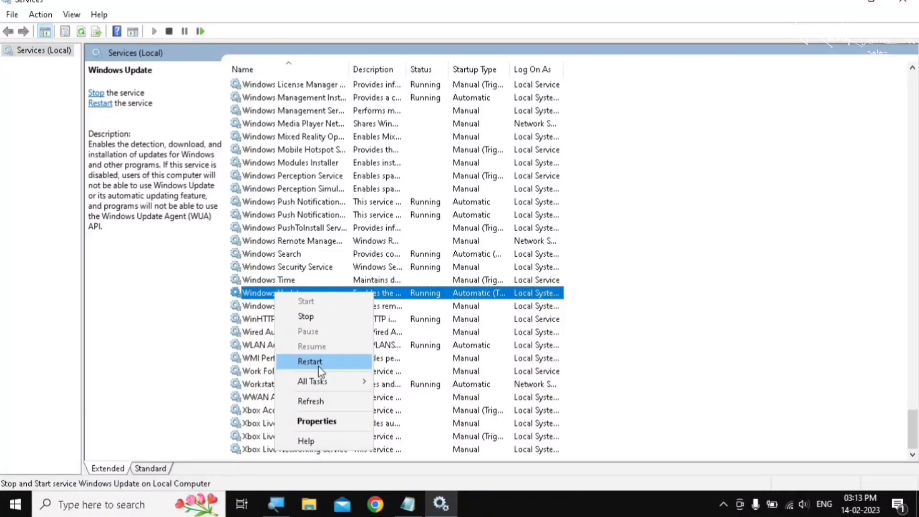
pyautogui.click(319, 368)
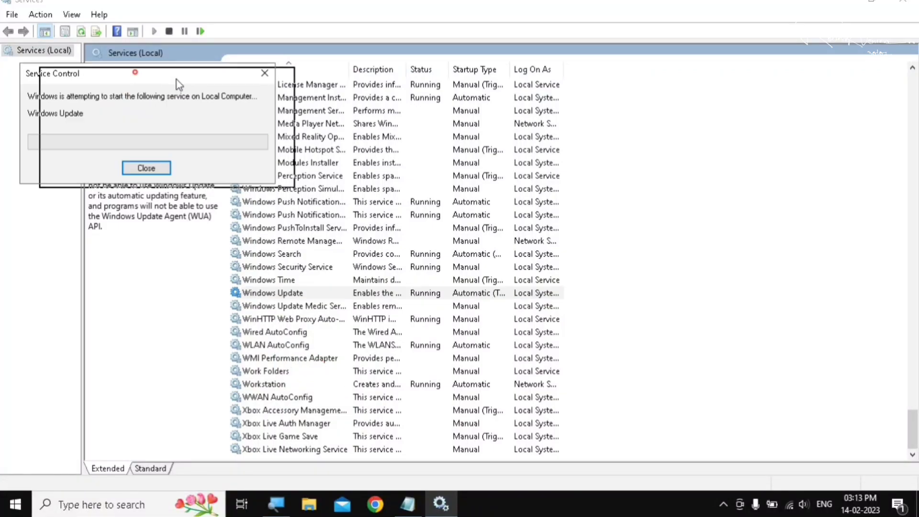
pyautogui.moveTo(176, 83); pyautogui.dragTo(469, 155)
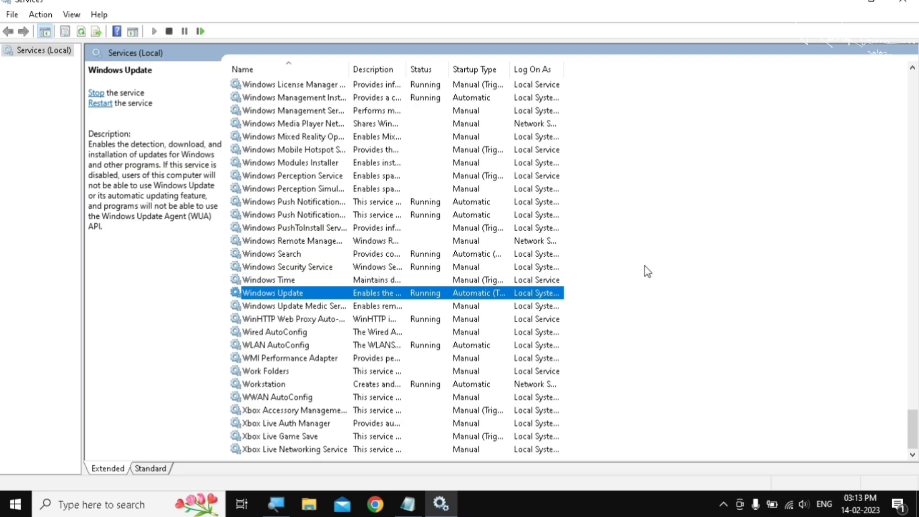
pyautogui.click(645, 266)
pyautogui.hotkey('alt', 'F4')
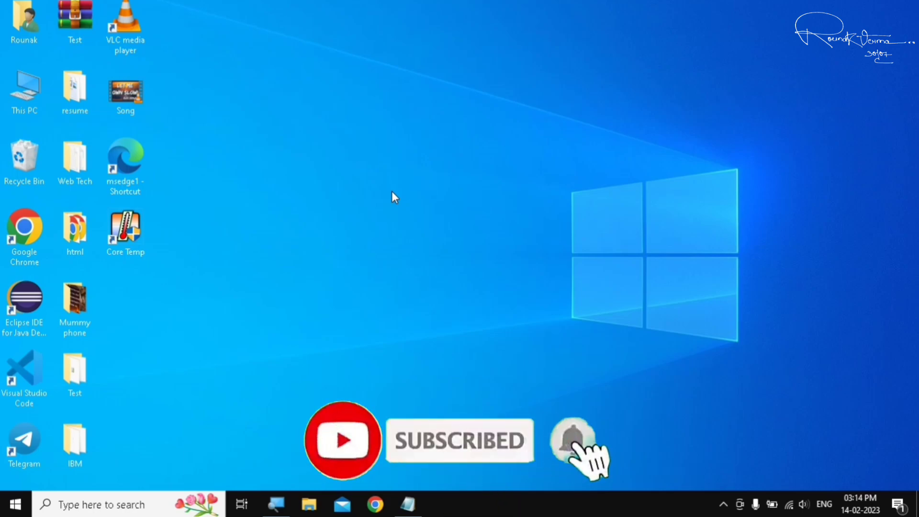
# - Search for "cmd", run Command Prompt as administrator and move its window toward the middle of the desktop
pyautogui.press('super')
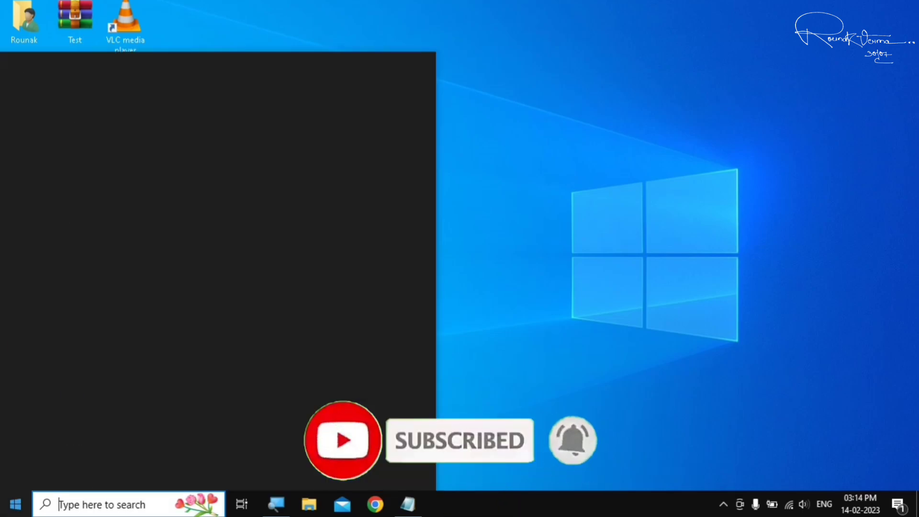
pyautogui.write('c')
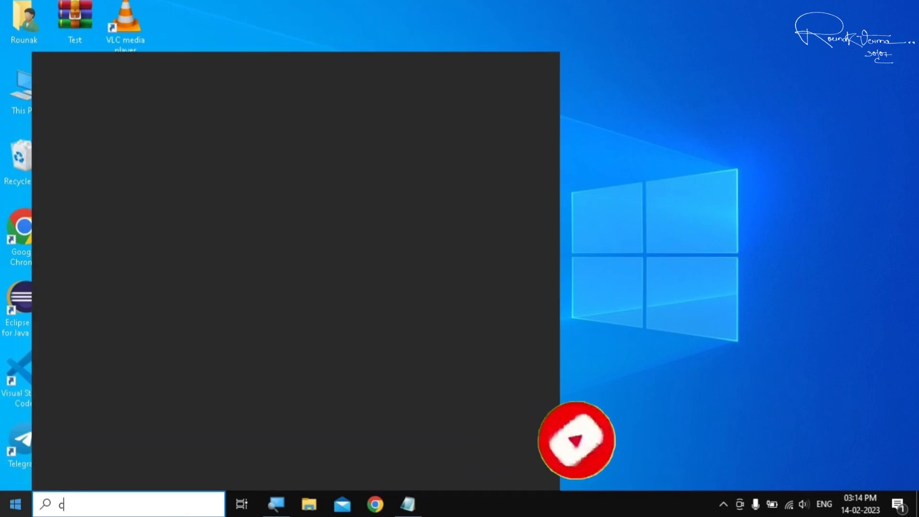
pyautogui.write('md')
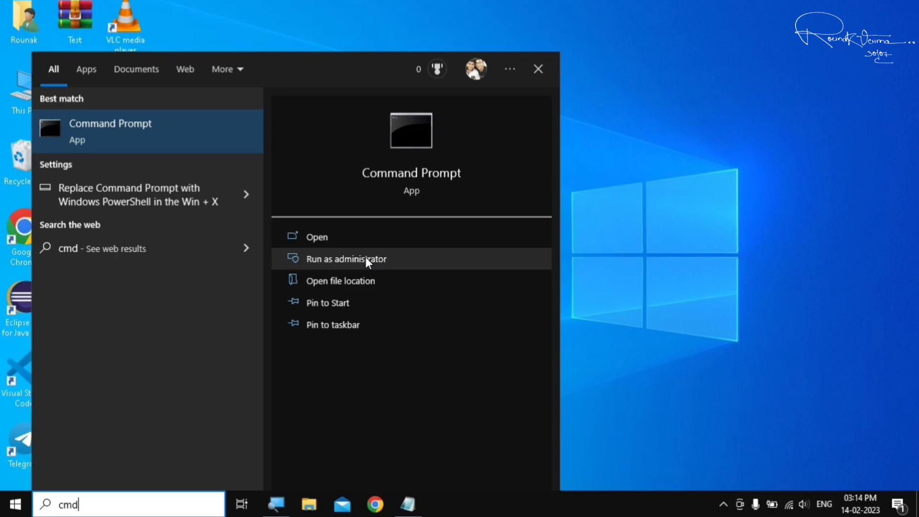
pyautogui.click(366, 260)
pyautogui.click(687, 309)
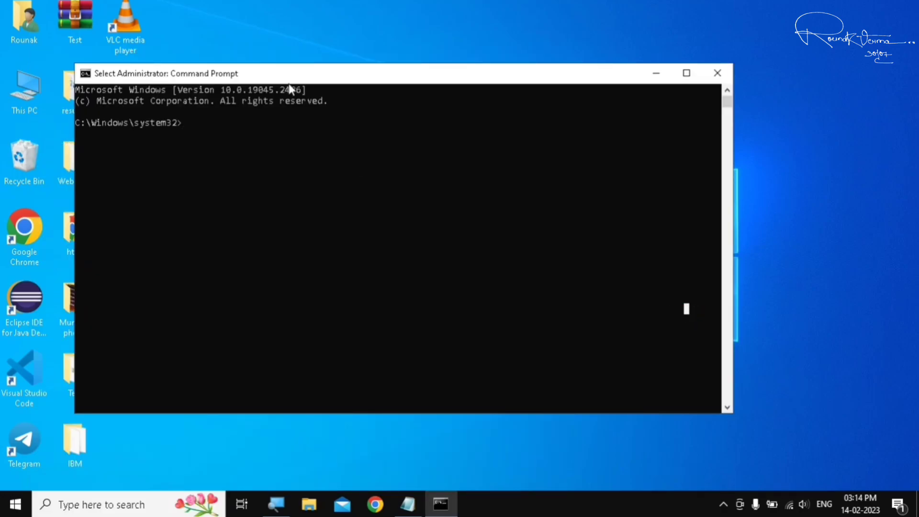
pyautogui.moveTo(288, 82); pyautogui.dragTo(431, 82)
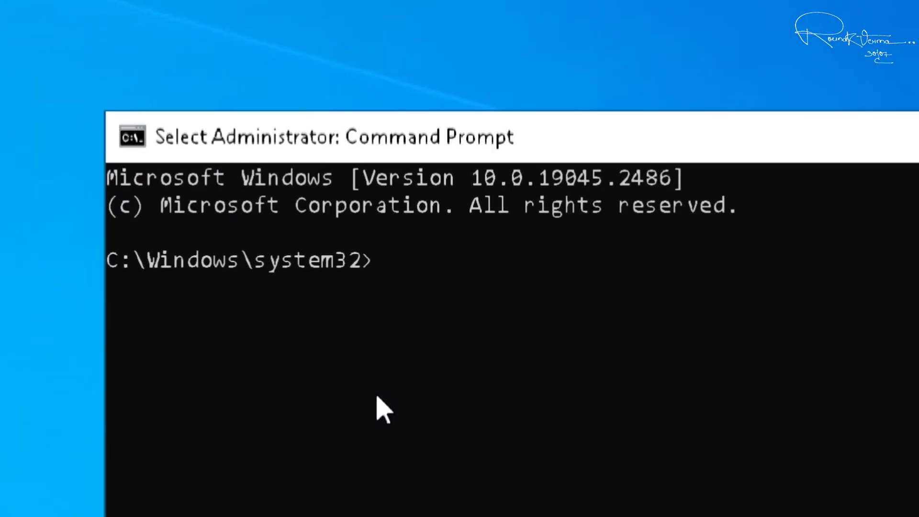
# - Start a system file scan with the command sfc /scannow
pyautogui.write('sf')
pyautogui.write('c ')
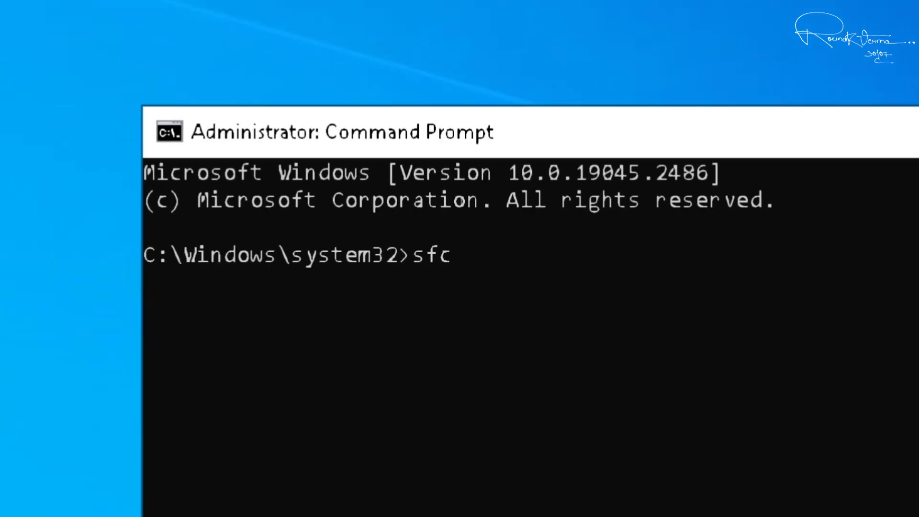
pyautogui.write('/scan')
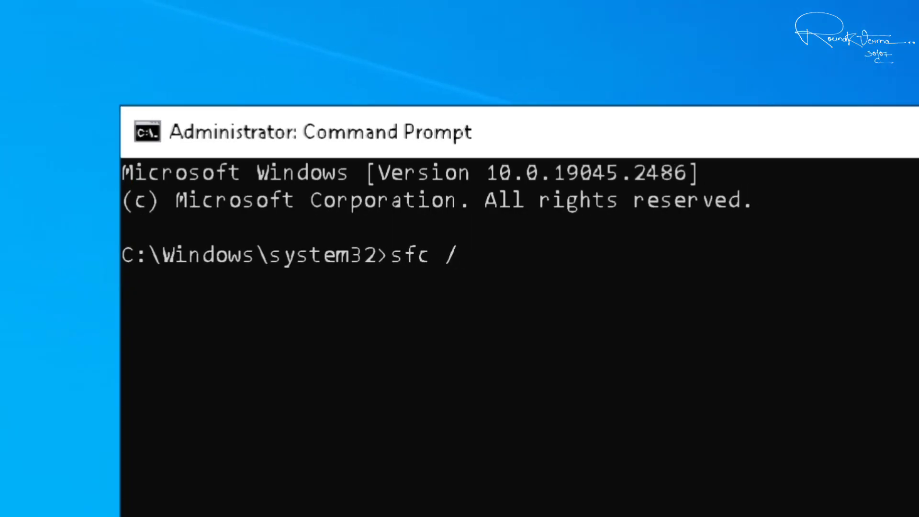
pyautogui.write('now')
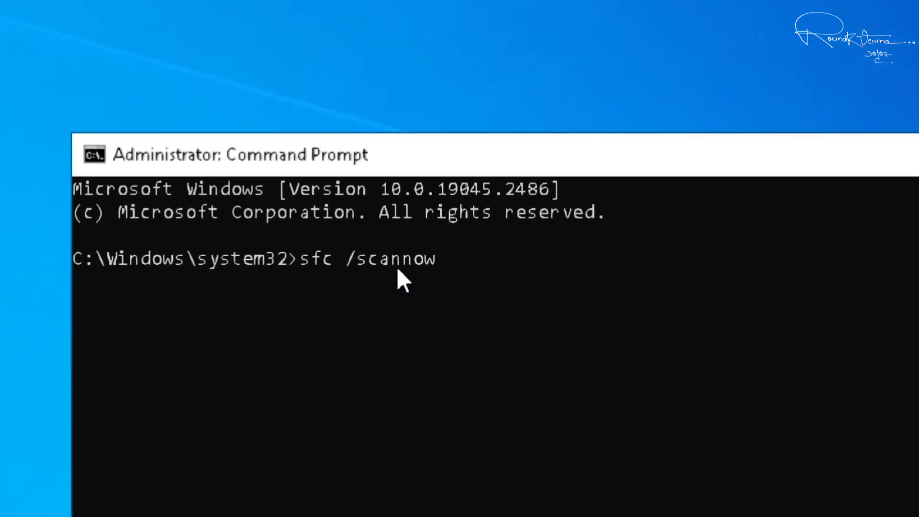
pyautogui.press('Return')
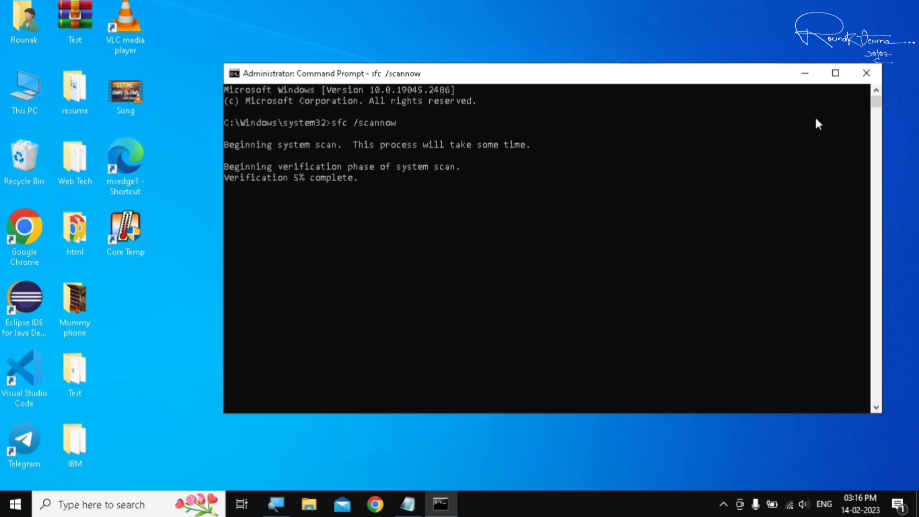
# - Close the Command Prompt window running the scan, search for "cmd" and run a new Command Prompt as administrator
pyautogui.click(868, 79)
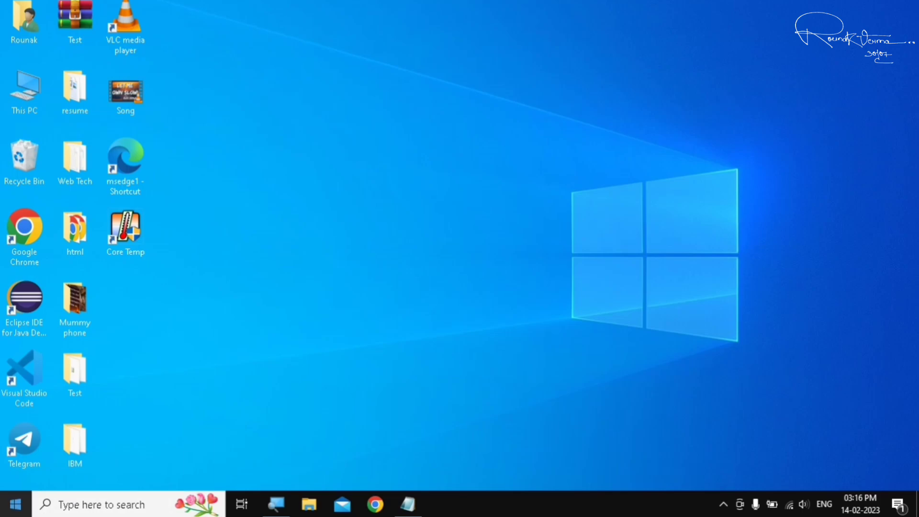
pyautogui.click(15, 505)
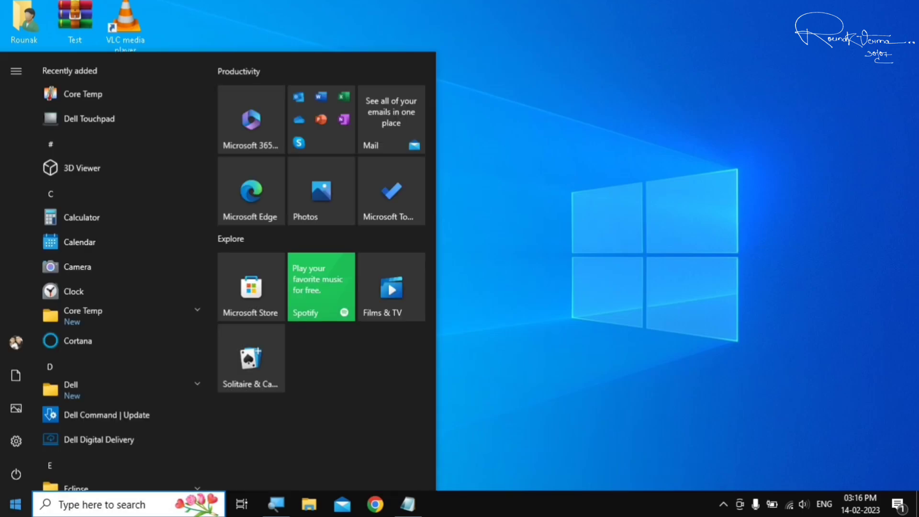
pyautogui.write('cmd')
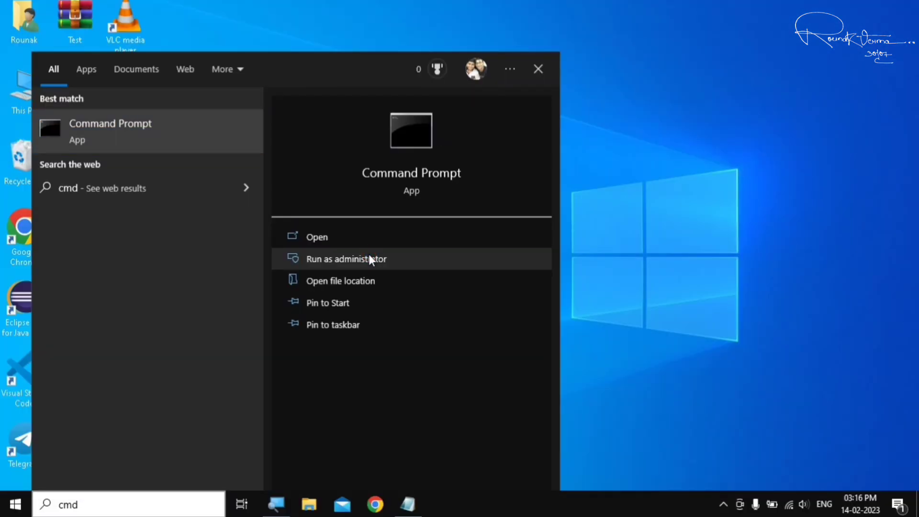
pyautogui.click(368, 259)
# - Switch to the Notepad note and copy the command line net stop wuauserv
pyautogui.click(408, 504)
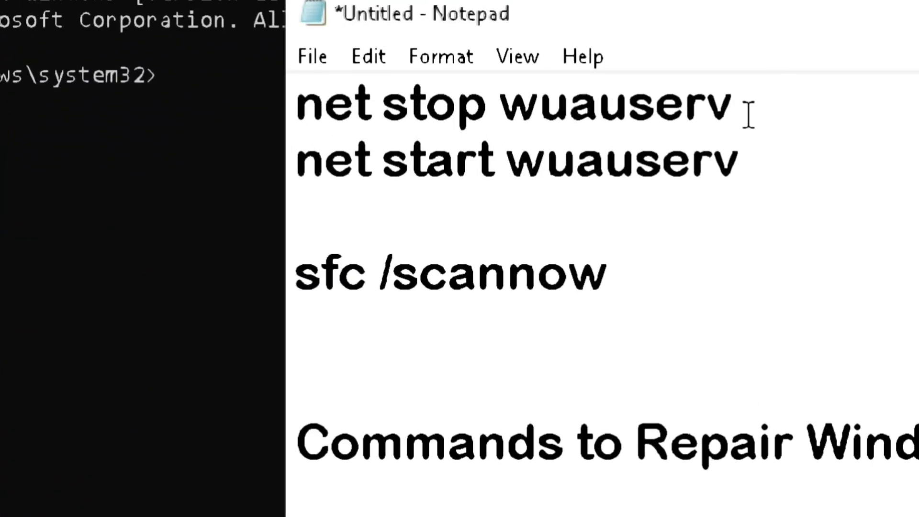
pyautogui.moveTo(747, 111); pyautogui.dragTo(302, 112)
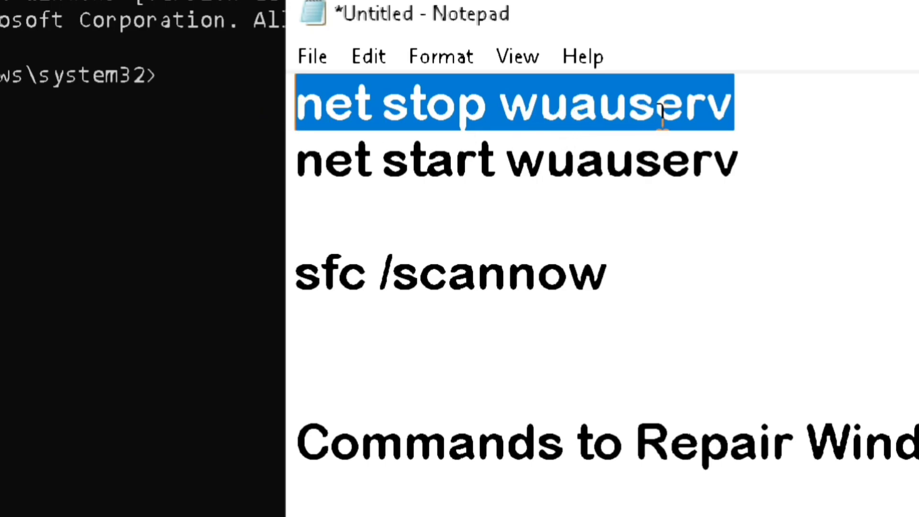
pyautogui.click(739, 116)
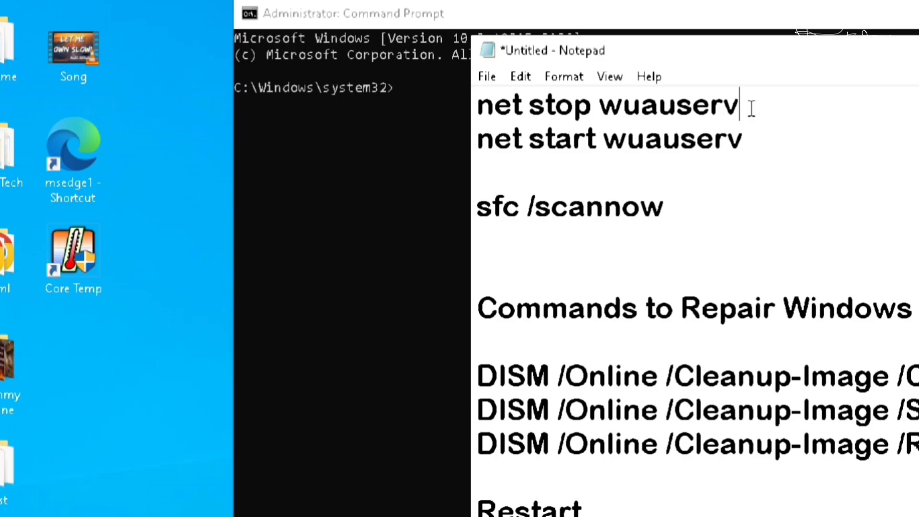
pyautogui.moveTo(741, 107); pyautogui.dragTo(482, 116)
pyautogui.rightClick(539, 116)
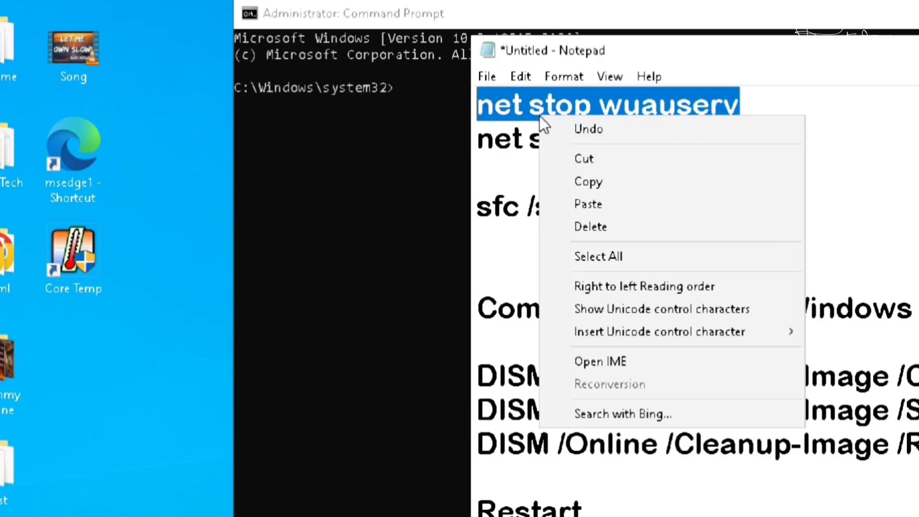
pyautogui.click(631, 183)
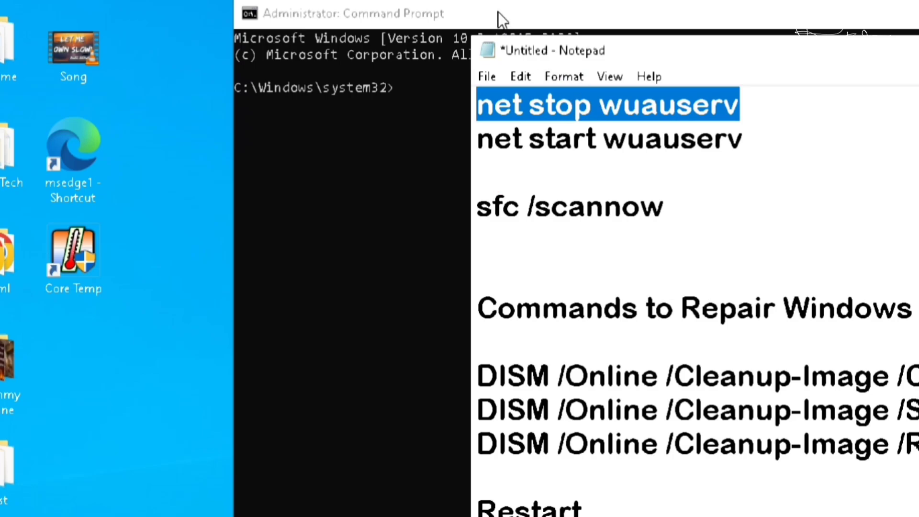
# - Return to Command Prompt, paste net stop wuauserv and run it to stop the Windows Update service
pyautogui.click(472, 14)
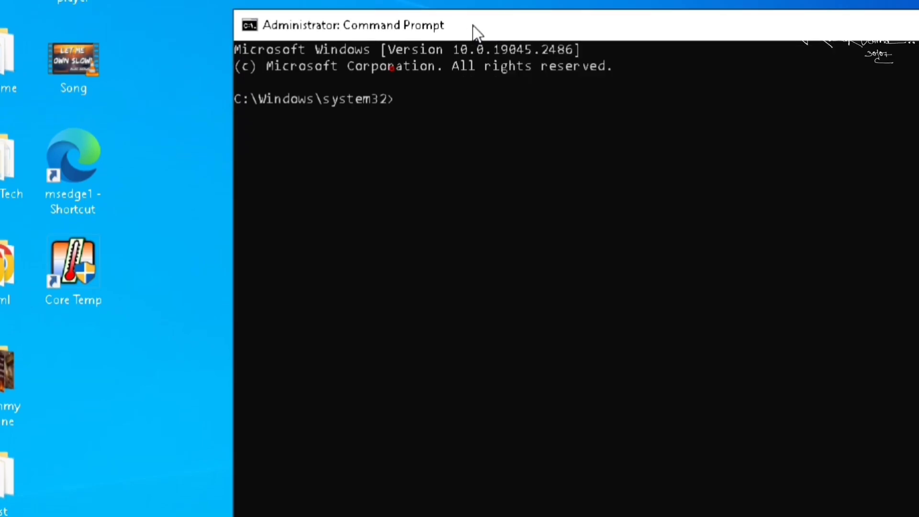
pyautogui.rightClick(404, 100)
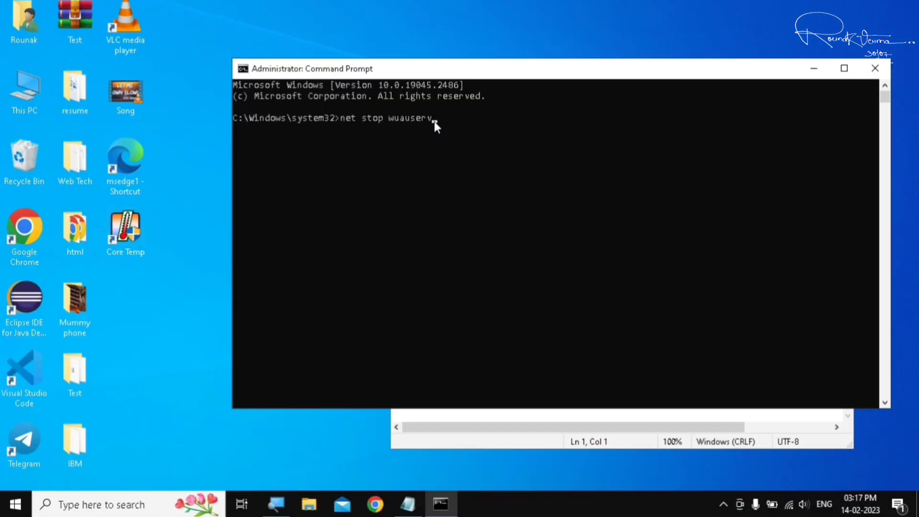
pyautogui.press('Return')
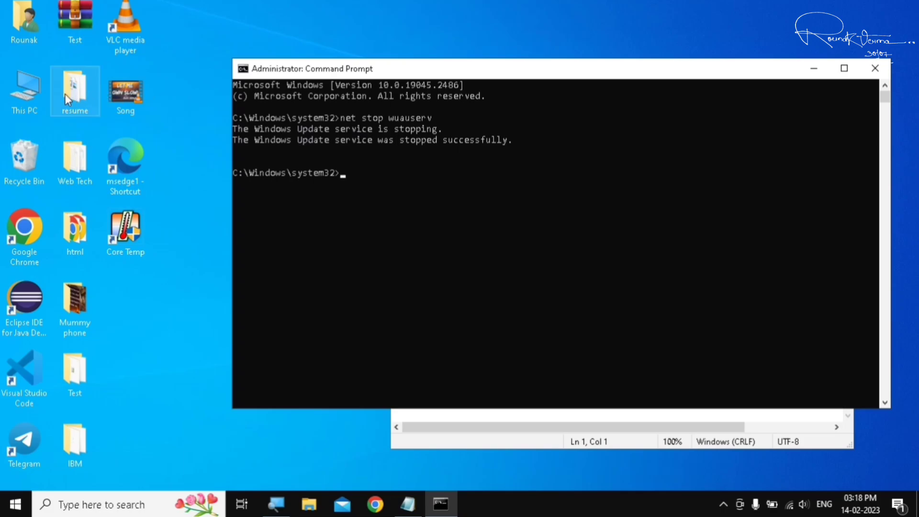
# - Open the folder C:\Windows\SoftwareDistribution from This PC and move its window clear of the desktop icons
pyautogui.doubleClick(28, 95)
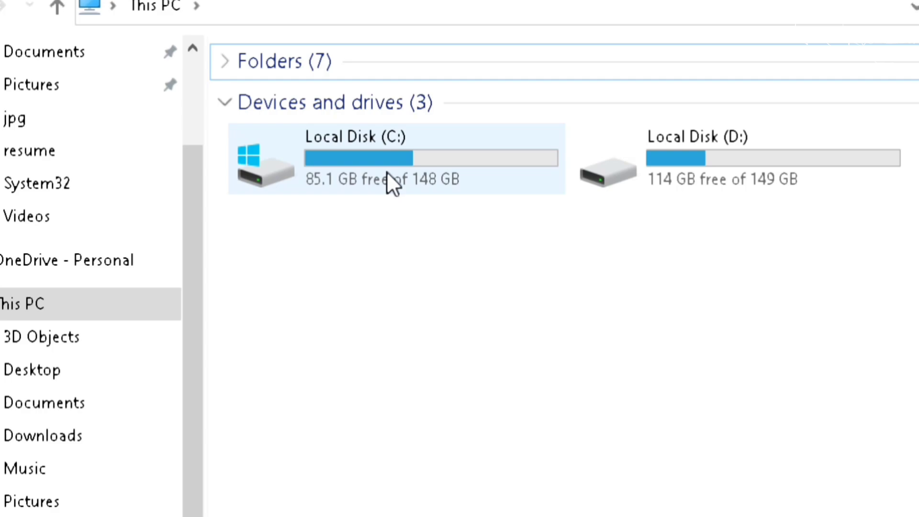
pyautogui.doubleClick(387, 173)
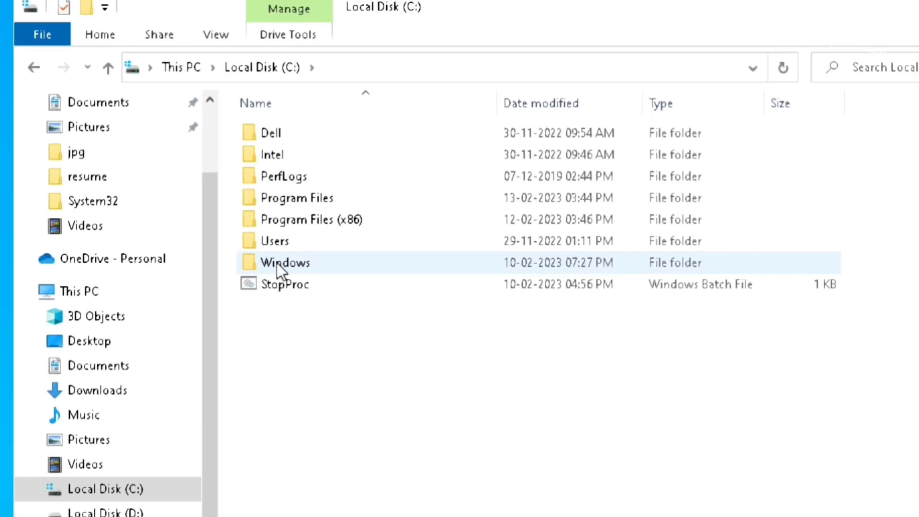
pyautogui.doubleClick(277, 263)
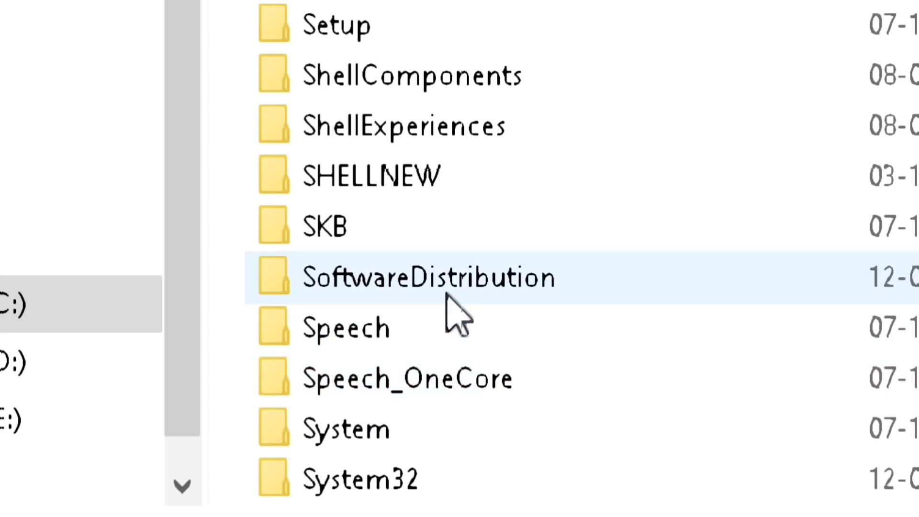
pyautogui.moveTo(479, 285)
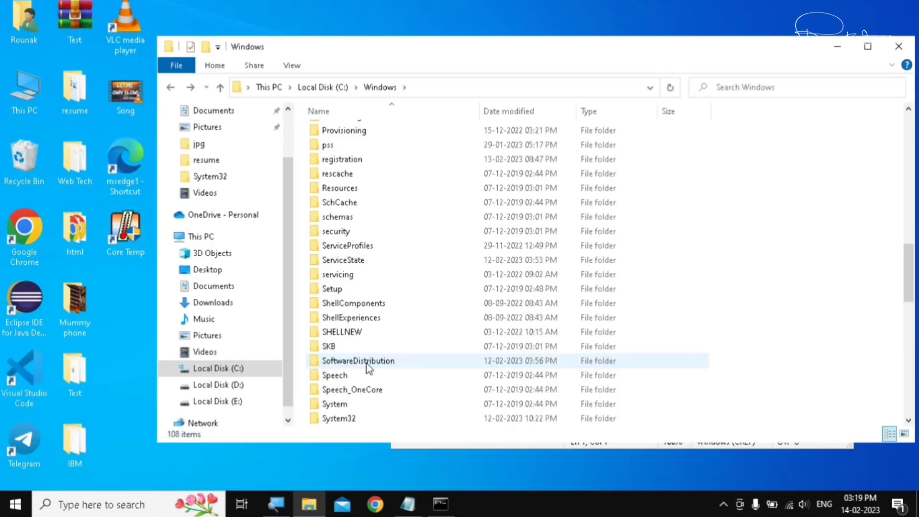
pyautogui.doubleClick(367, 362)
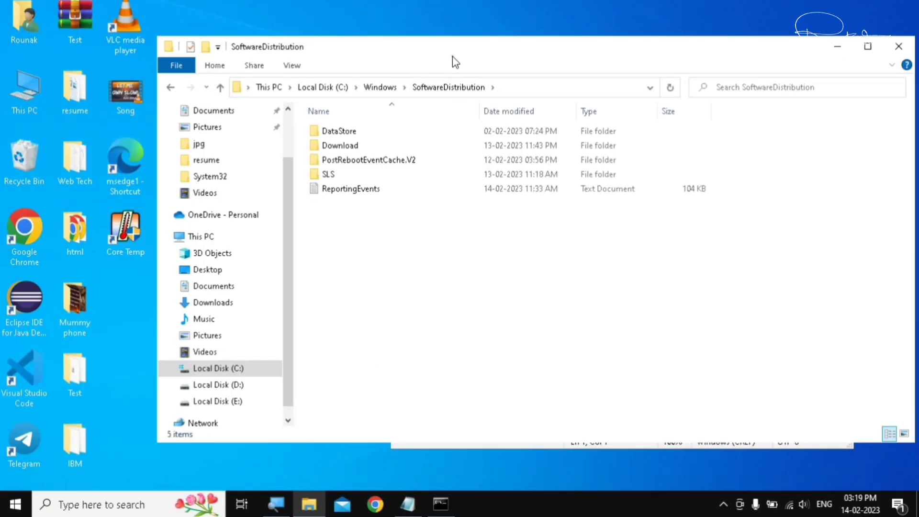
pyautogui.moveTo(453, 56); pyautogui.dragTo(532, 50)
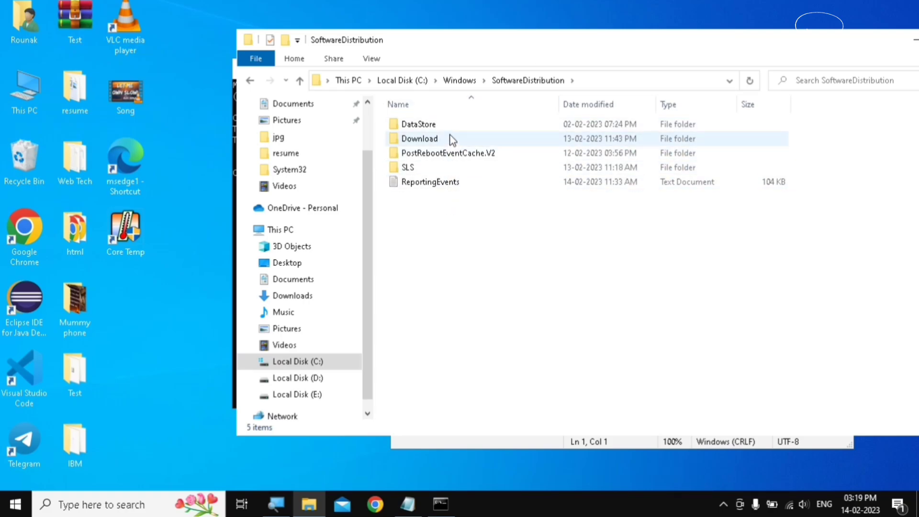
# - Create a new folder named "task" on the desktop
pyautogui.rightClick(142, 340)
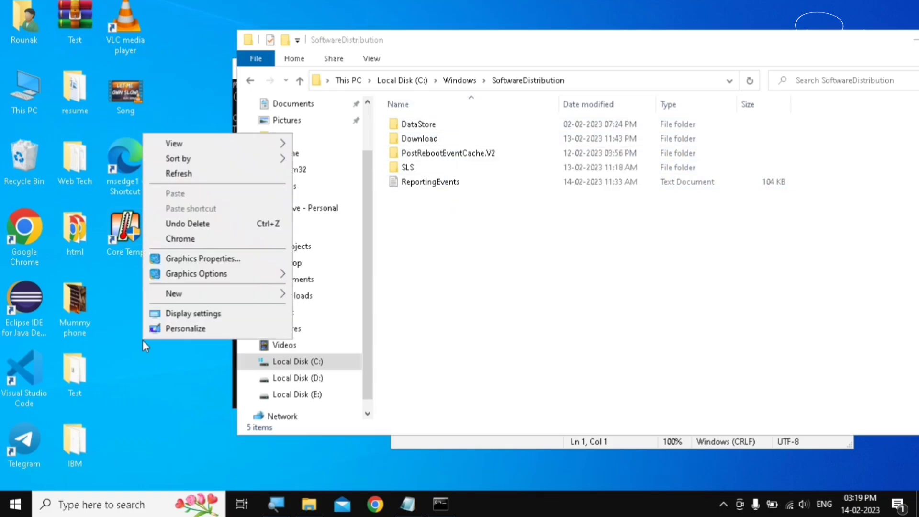
pyautogui.click(195, 296)
pyautogui.click(303, 294)
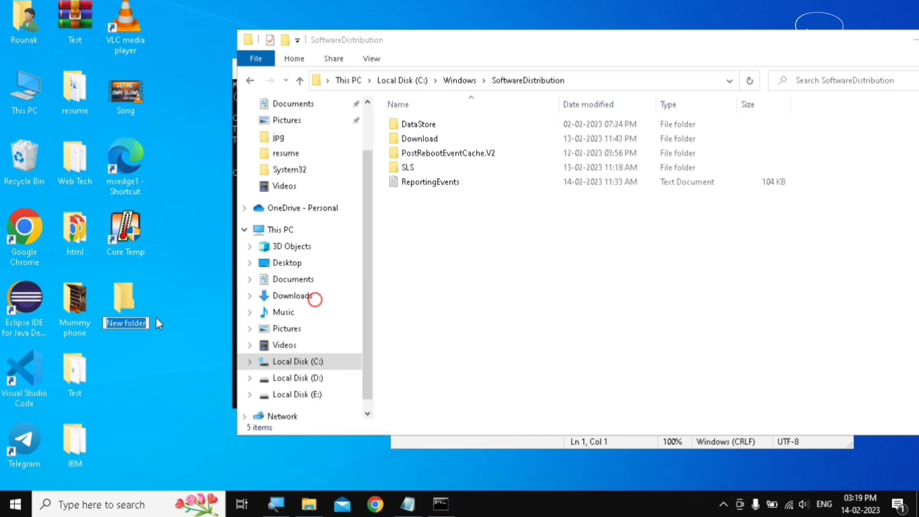
pyautogui.press('BackSpace')
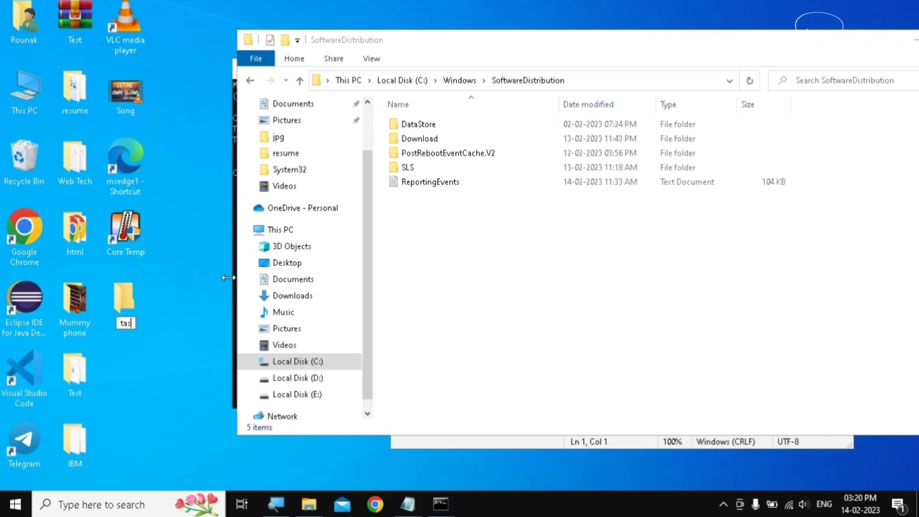
pyautogui.press('Return')
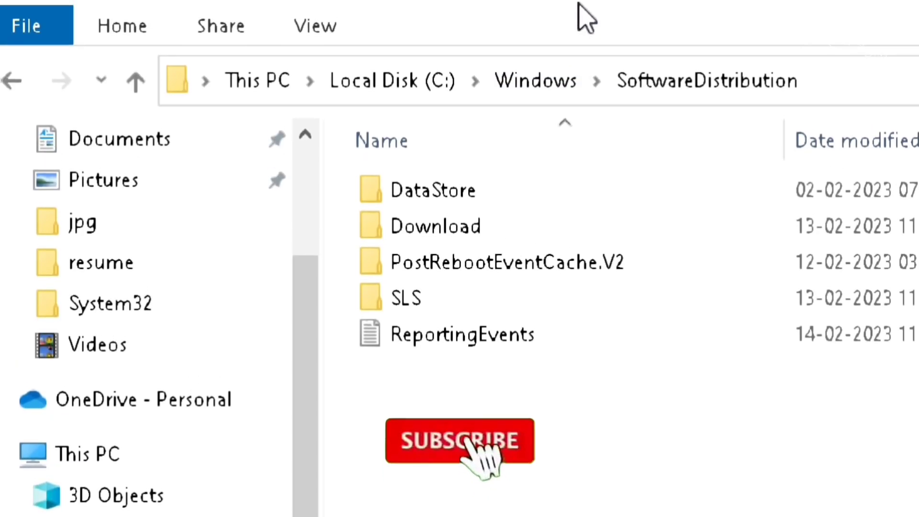
# - Cut everything in the SoftwareDistribution folder and paste it into the desktop folder "task", granting administrator permission for all current items
pyautogui.moveTo(393, 374); pyautogui.dragTo(529, 195)
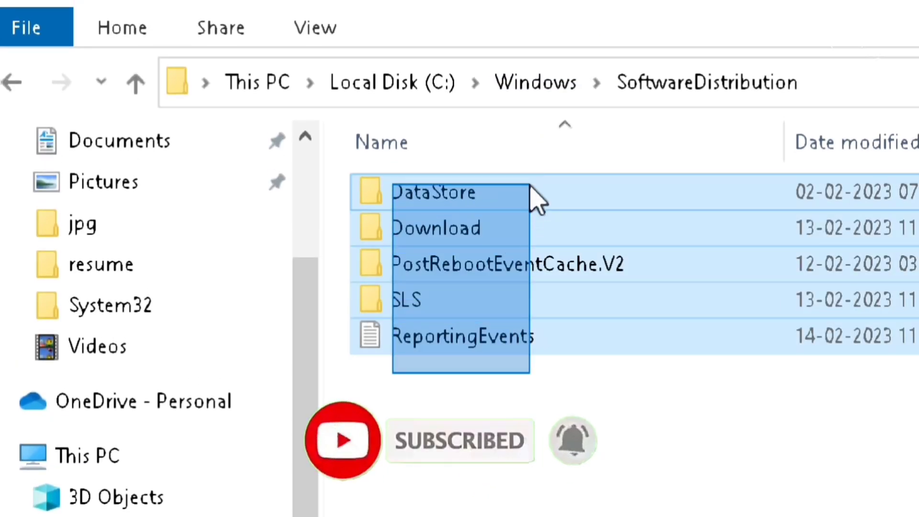
pyautogui.rightClick(464, 187)
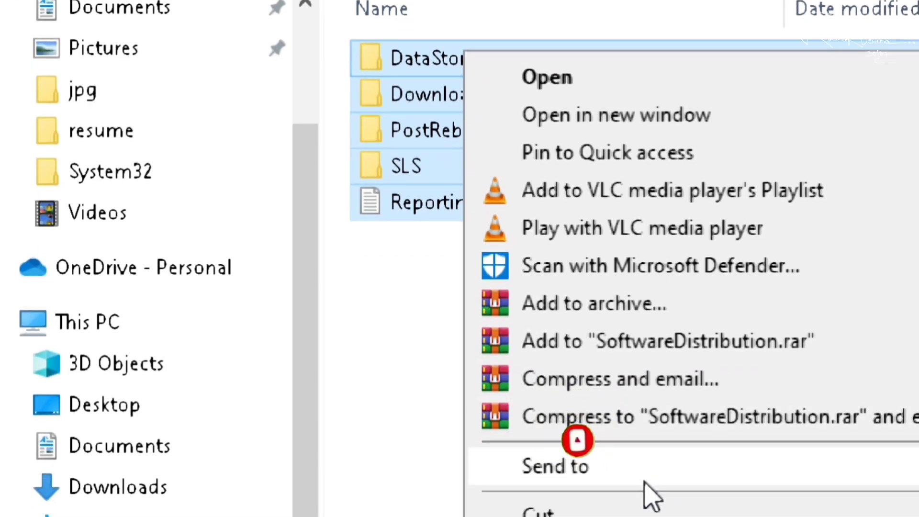
pyautogui.click(646, 482)
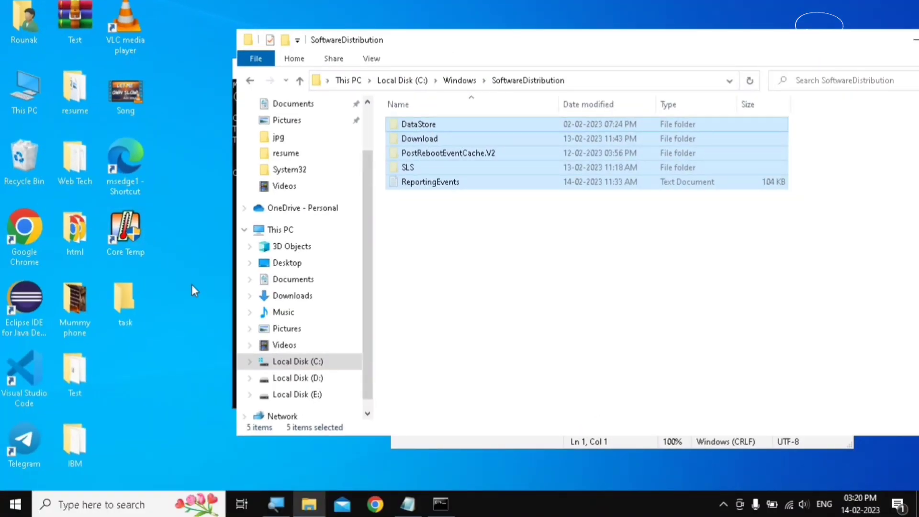
pyautogui.doubleClick(129, 306)
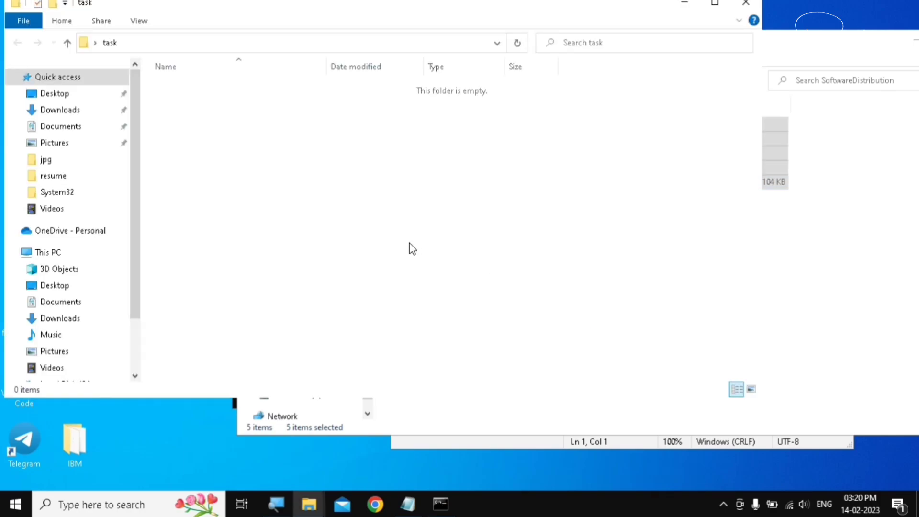
pyautogui.rightClick(381, 165)
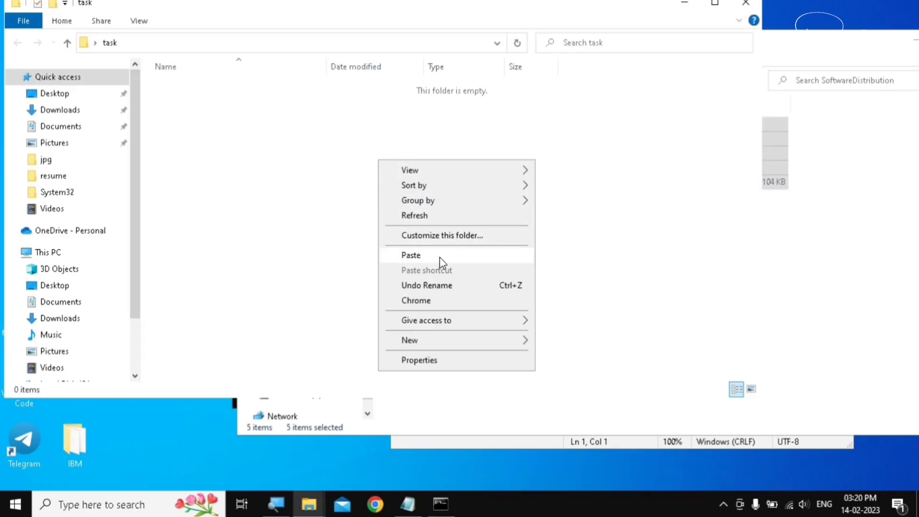
pyautogui.click(444, 256)
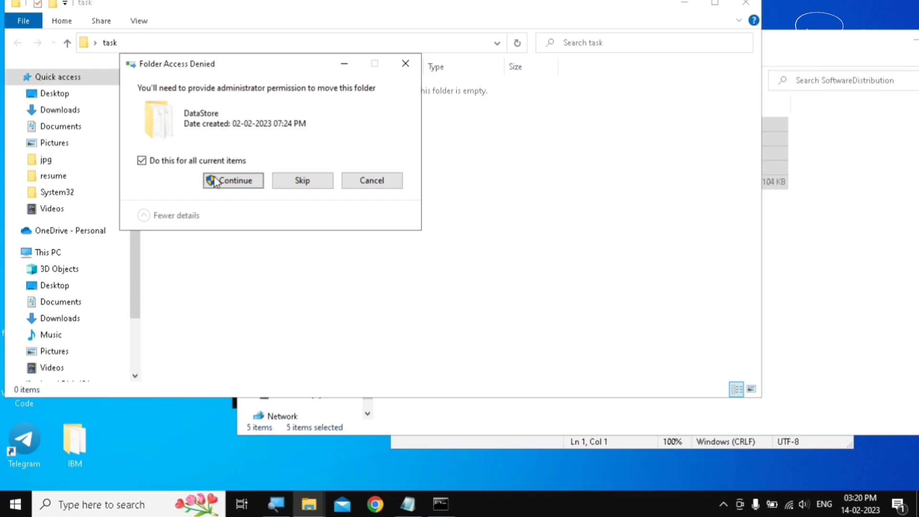
pyautogui.click(224, 180)
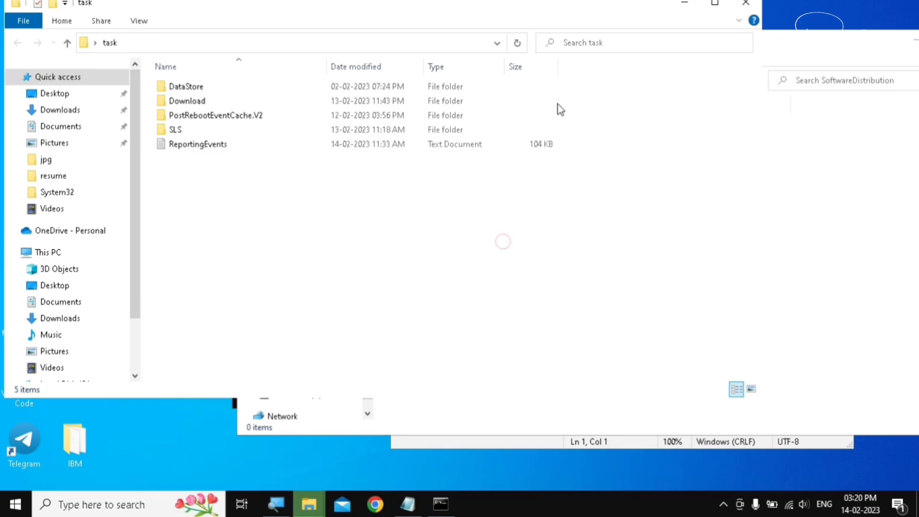
# - Close the "task" folder window and the emptied SoftwareDistribution window
pyautogui.click(734, 4)
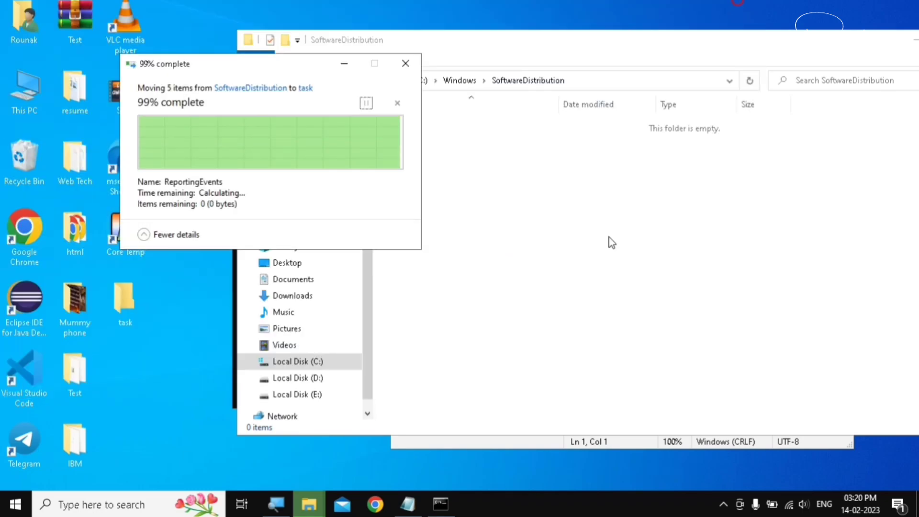
pyautogui.click(590, 54)
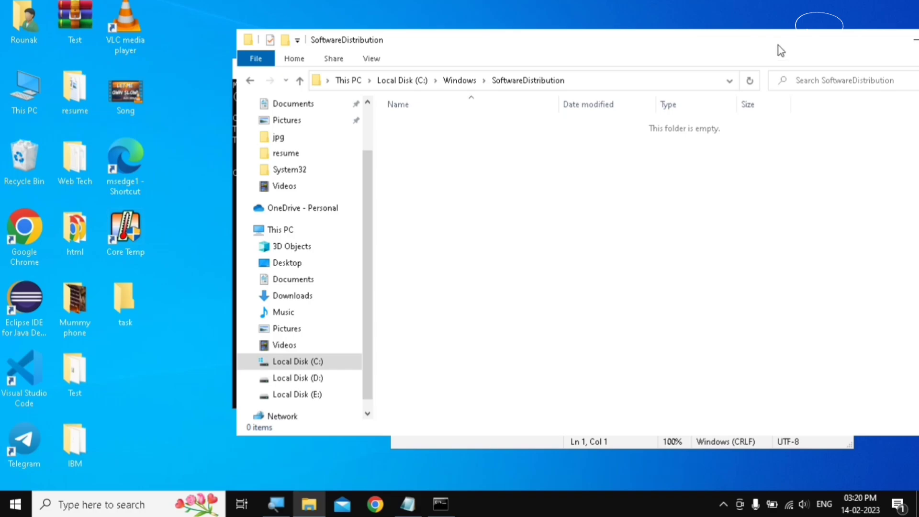
pyautogui.moveTo(775, 41); pyautogui.dragTo(610, 26)
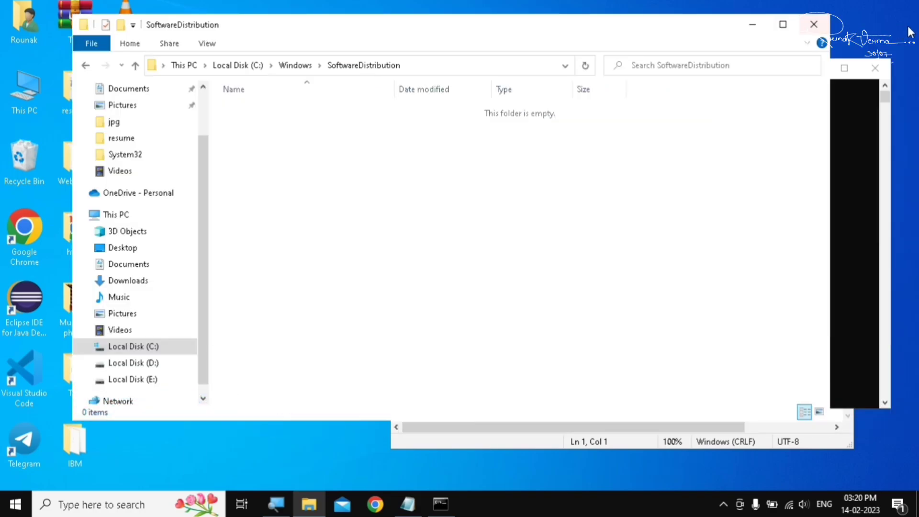
pyautogui.click(814, 26)
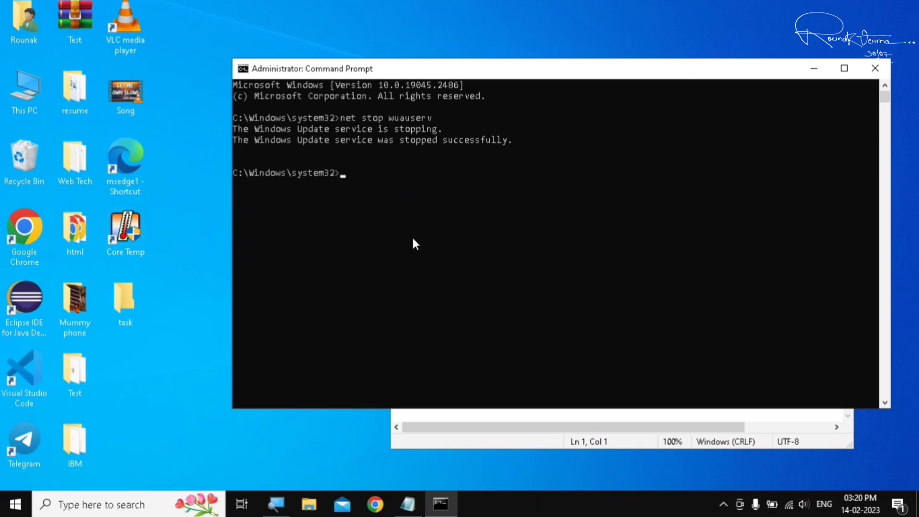
# - Copy the command "net start wuauserv" from the Notepad notes and run it in the administrator Command Prompt
pyautogui.click(463, 424)
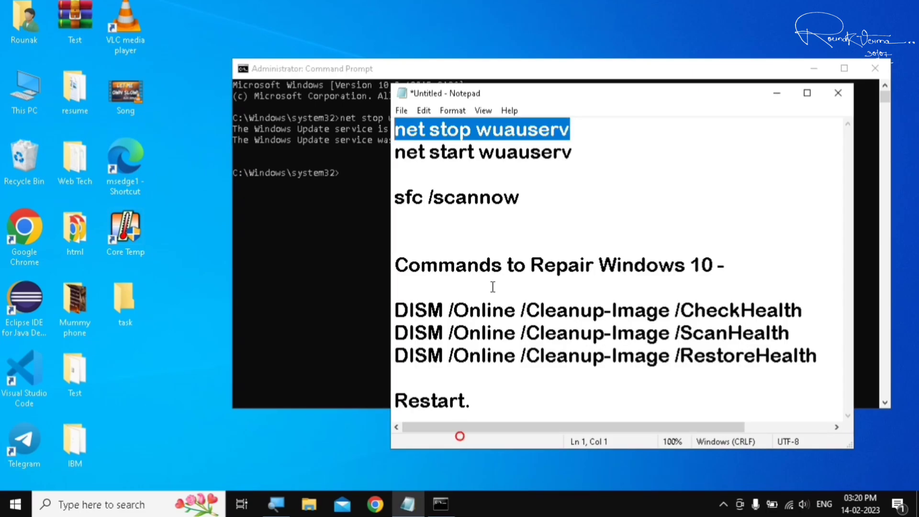
pyautogui.click(577, 153)
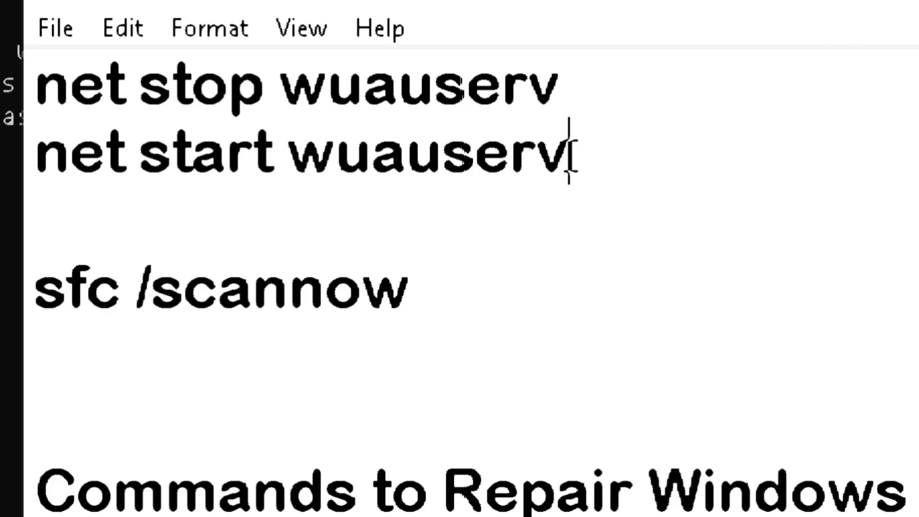
pyautogui.moveTo(570, 148); pyautogui.dragTo(47, 144)
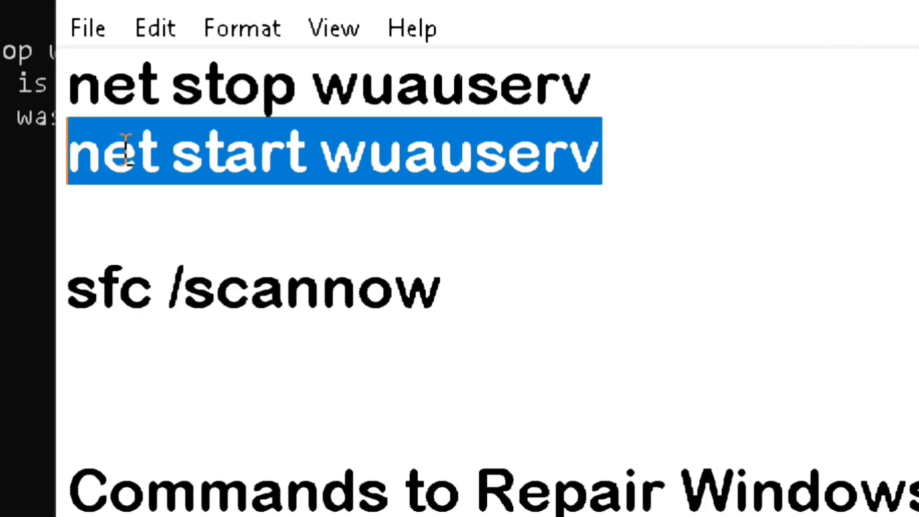
pyautogui.rightClick(313, 164)
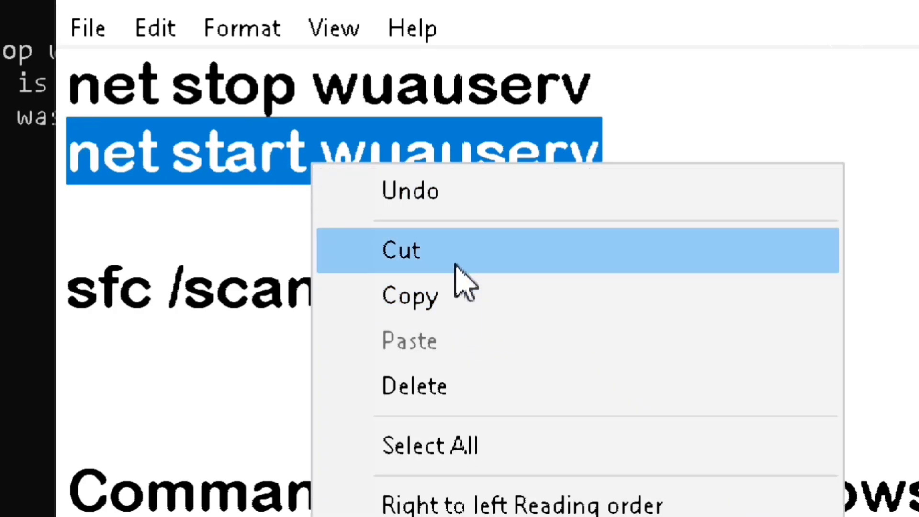
pyautogui.click(454, 296)
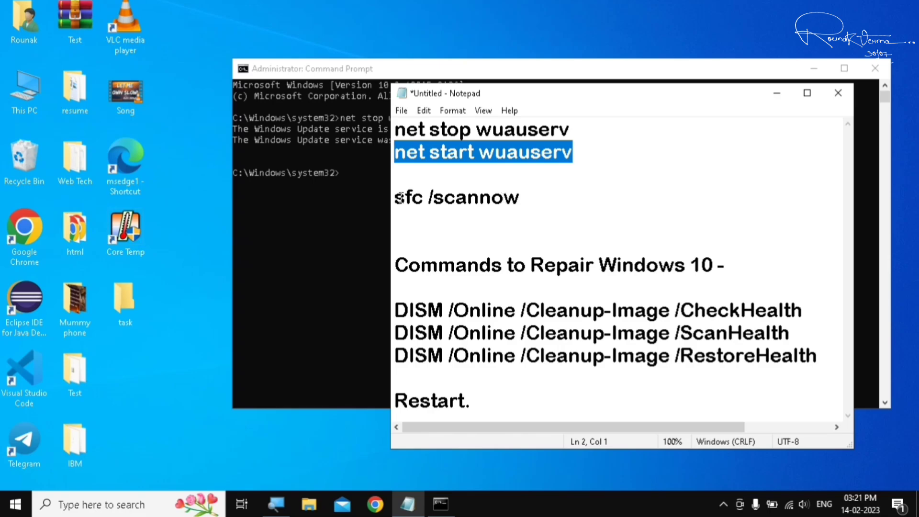
pyautogui.click(336, 224)
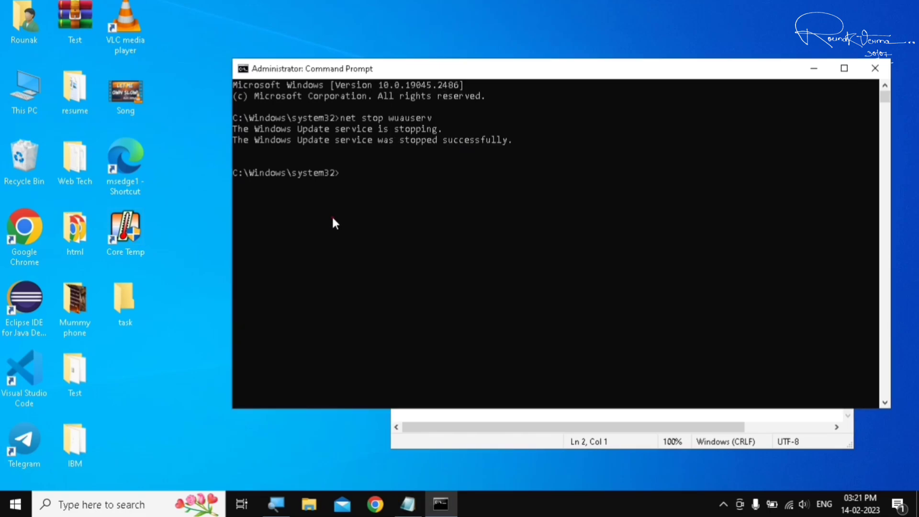
pyautogui.rightClick(364, 175)
pyautogui.press('Return')
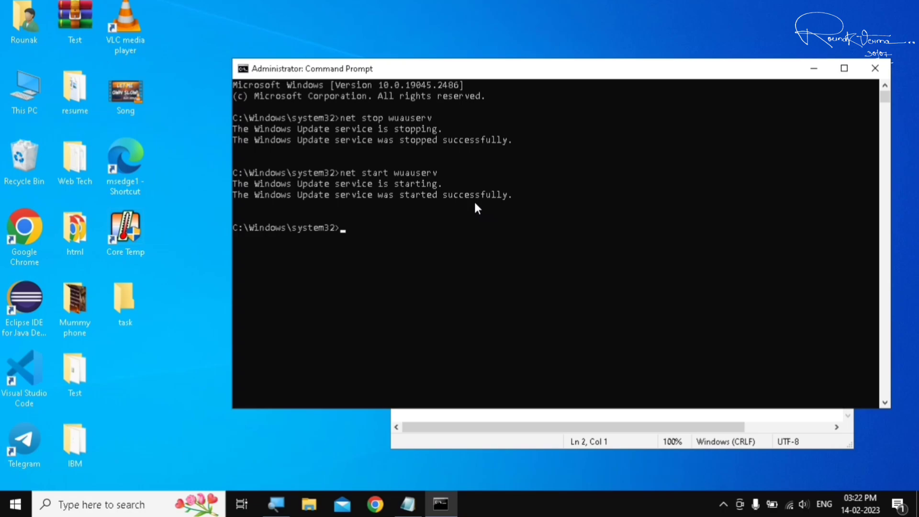
# - Copy "DISM /Online /Cleanup-Image /CheckHealth" from the Notepad notes and paste it at the Command Prompt without running it
pyautogui.click(479, 443)
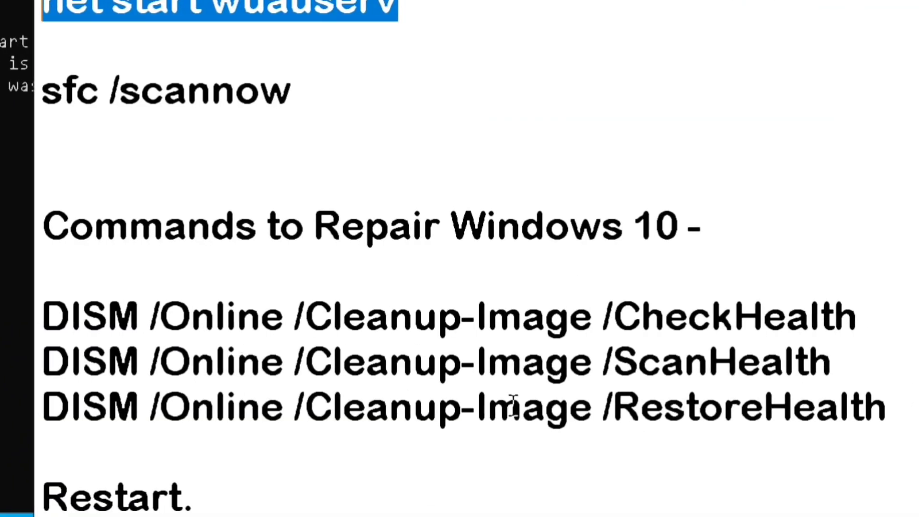
pyautogui.click(43, 316)
pyautogui.click(658, 288)
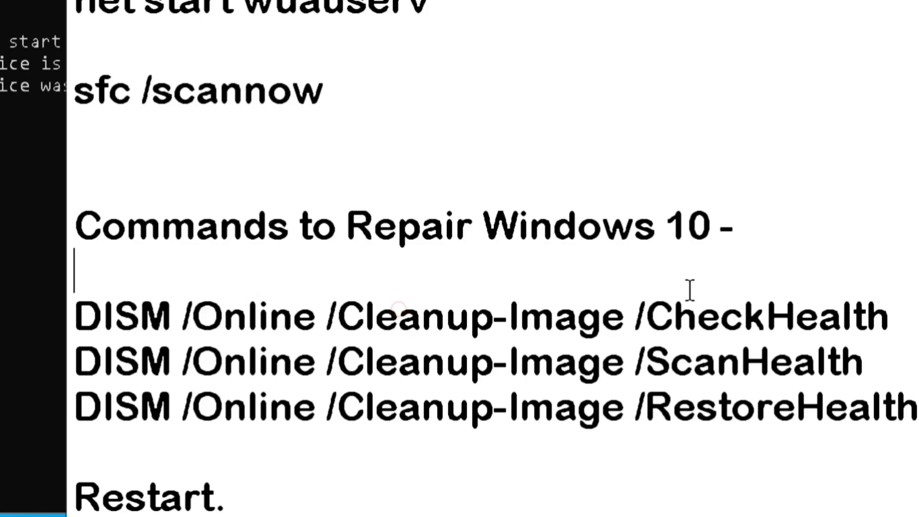
pyautogui.moveTo(690, 289); pyautogui.dragTo(915, 386)
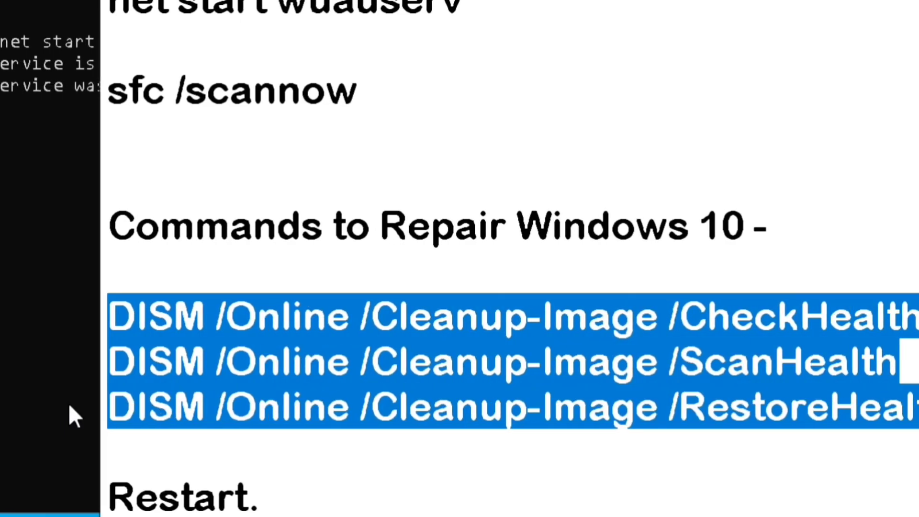
pyautogui.click(904, 316)
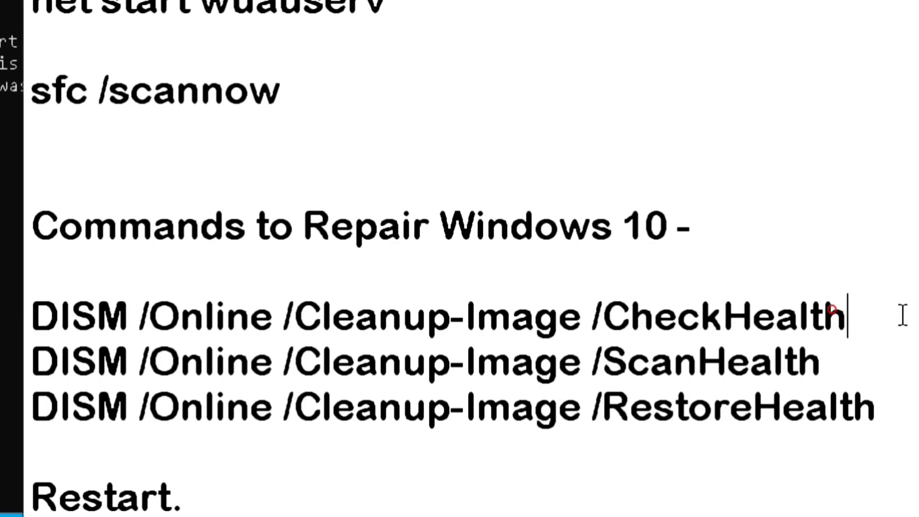
pyautogui.moveTo(846, 315); pyautogui.dragTo(40, 319)
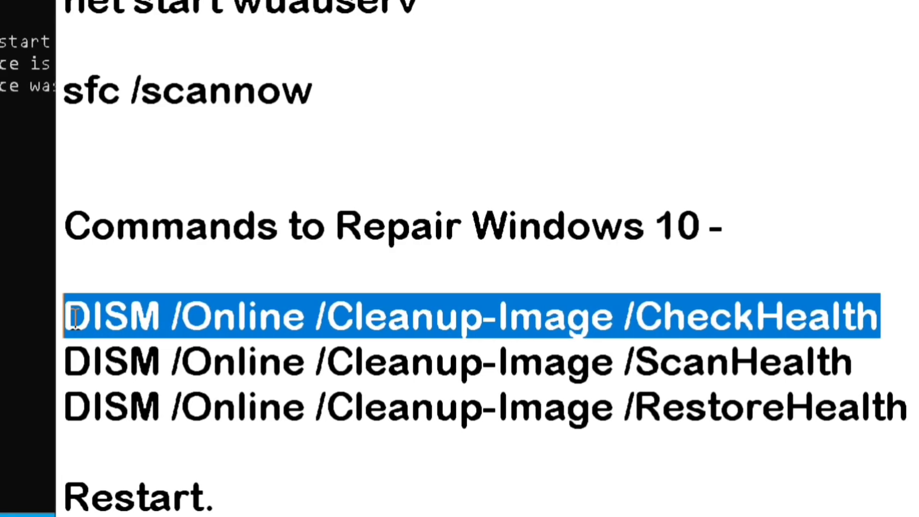
pyautogui.rightClick(180, 329)
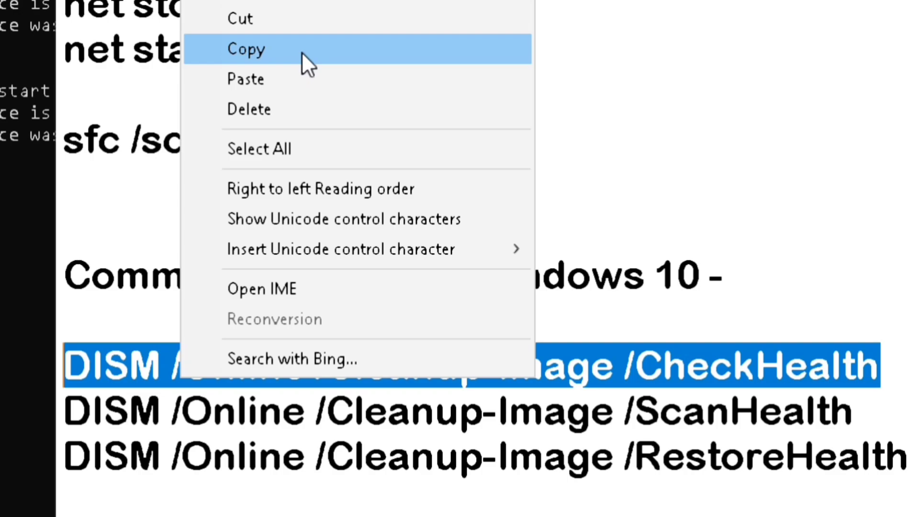
pyautogui.click(301, 51)
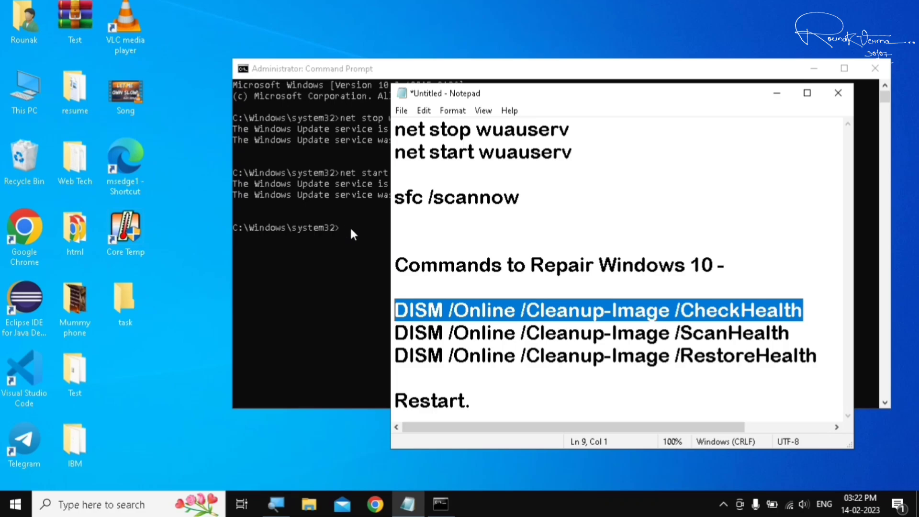
pyautogui.click(352, 230)
pyautogui.hotkey('ctrl', 'v')
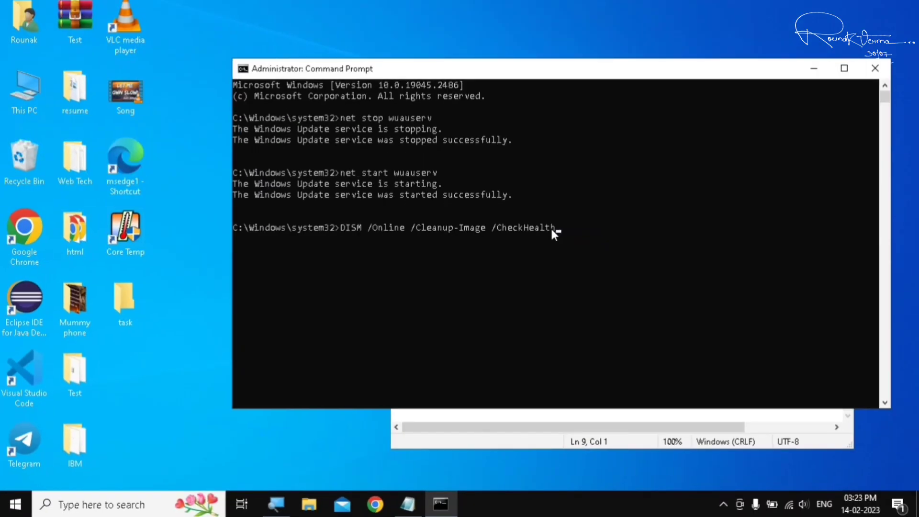
# - Highlight the DISM /ScanHealth and /RestoreHealth commands in the Notepad notes to review them, and return to the Command Prompt
pyautogui.click(490, 447)
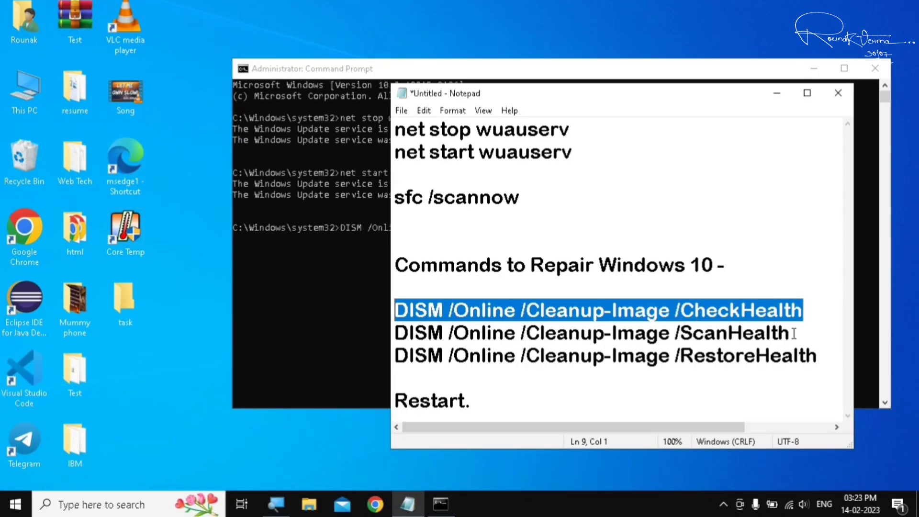
pyautogui.moveTo(675, 333); pyautogui.dragTo(411, 336)
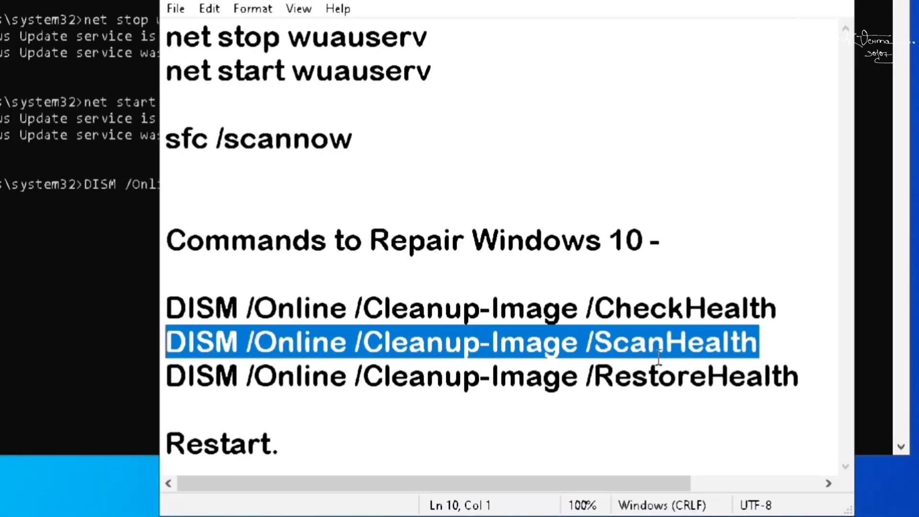
pyautogui.click(833, 379)
pyautogui.moveTo(813, 377); pyautogui.dragTo(165, 379)
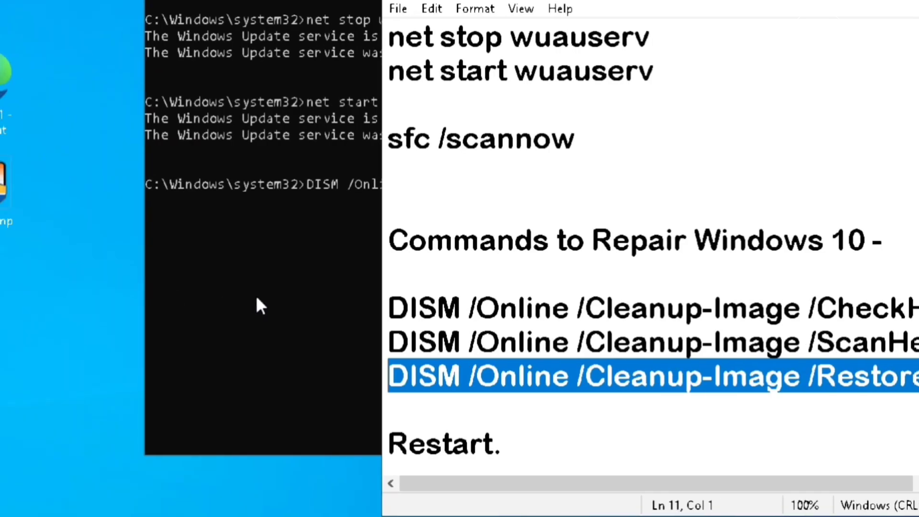
pyautogui.click(158, 297)
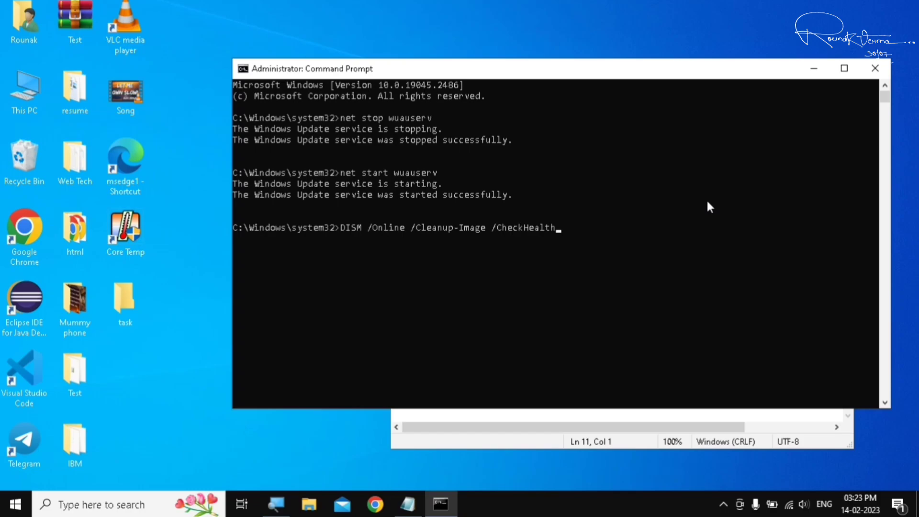
# - Close the Command Prompt and close the Notepad notes without saving
pyautogui.click(871, 68)
pyautogui.click(843, 103)
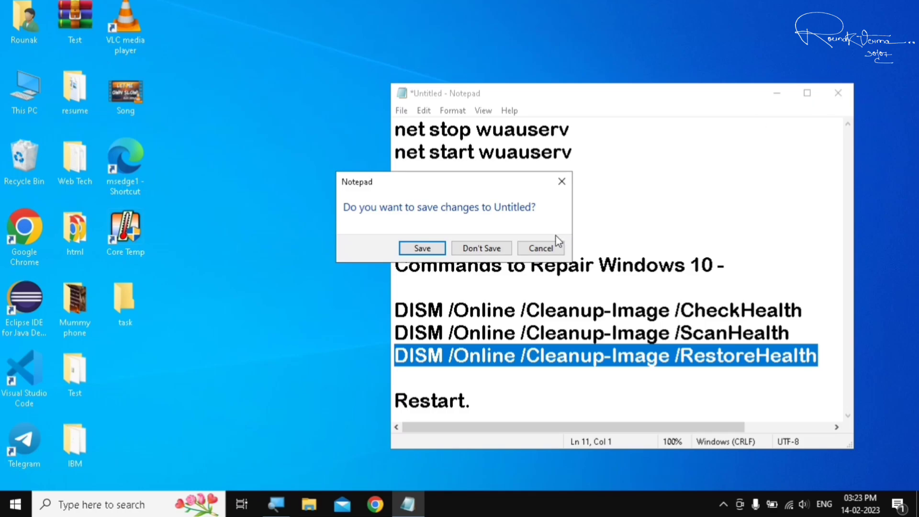
pyautogui.click(490, 253)
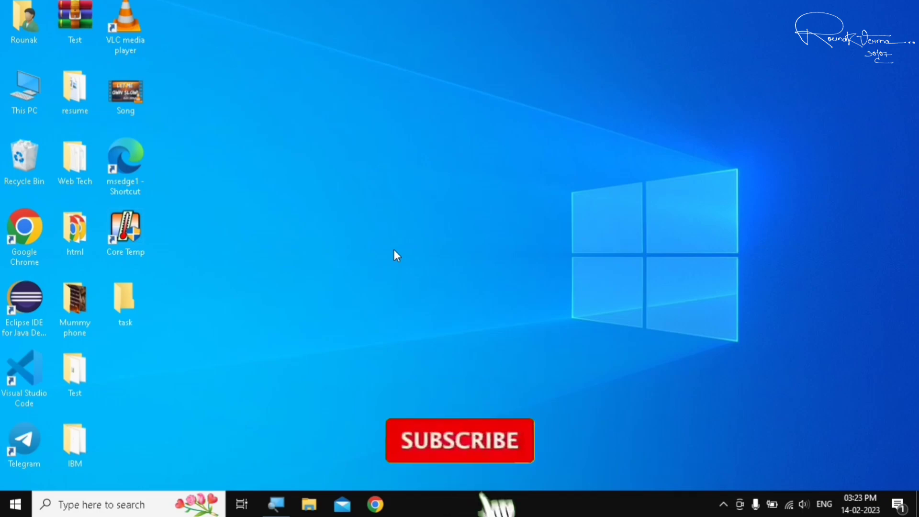
# - Search Windows for "contro" and open Control Panel
pyautogui.click(2, 503)
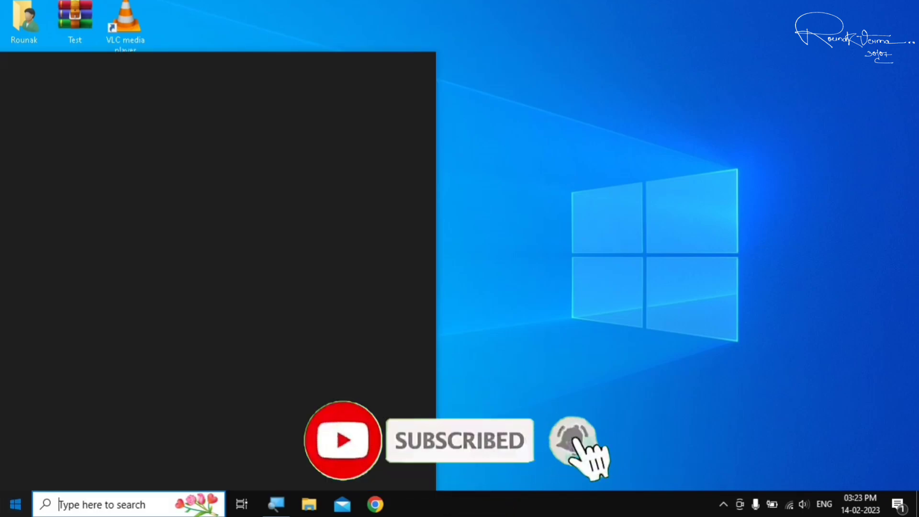
pyautogui.click(2, 503)
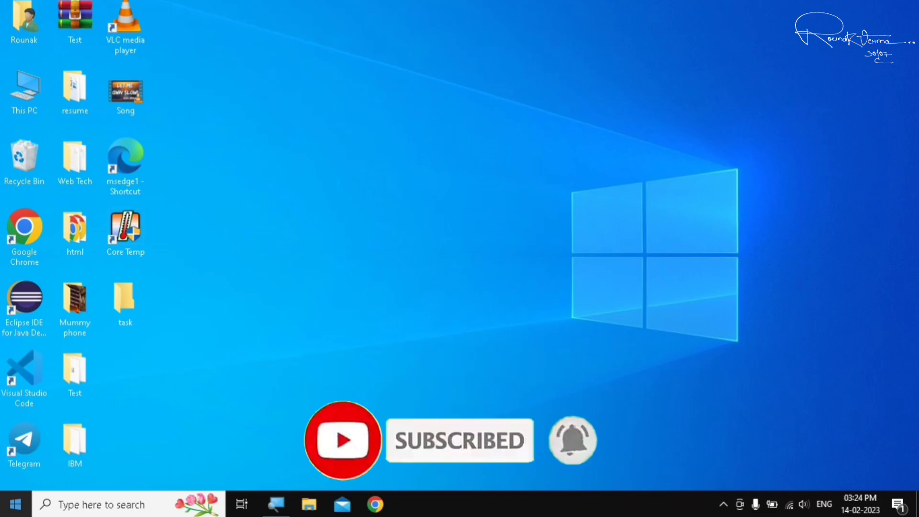
pyautogui.press('super')
pyautogui.write('contro')
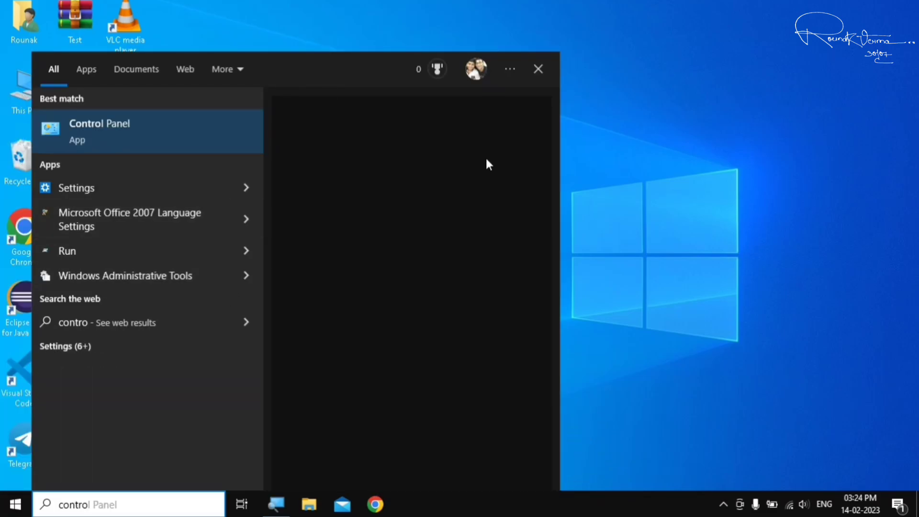
pyautogui.click(324, 241)
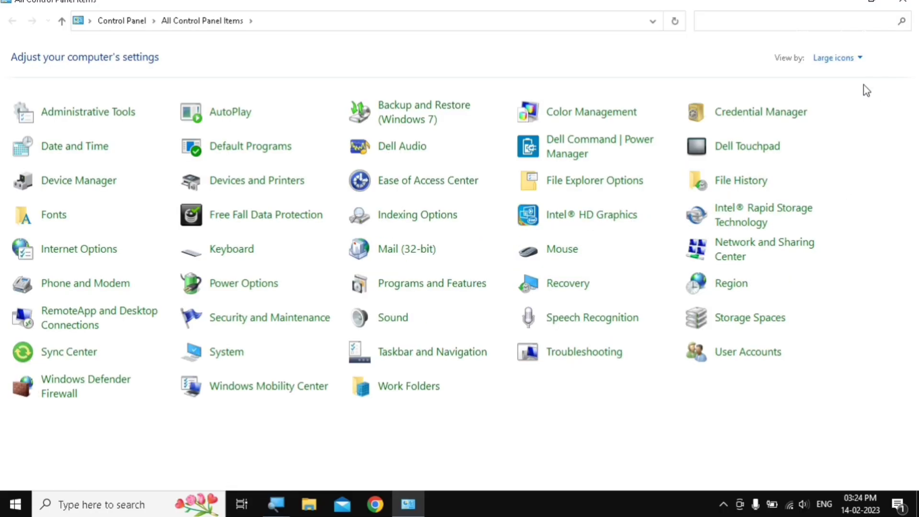
# - Switch the Control Panel view to Category and back to Large icons
pyautogui.click(835, 62)
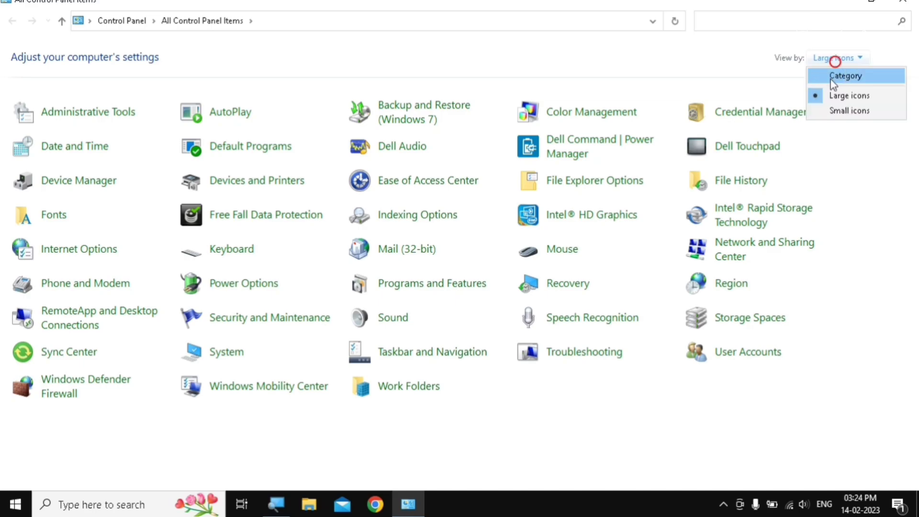
pyautogui.click(831, 78)
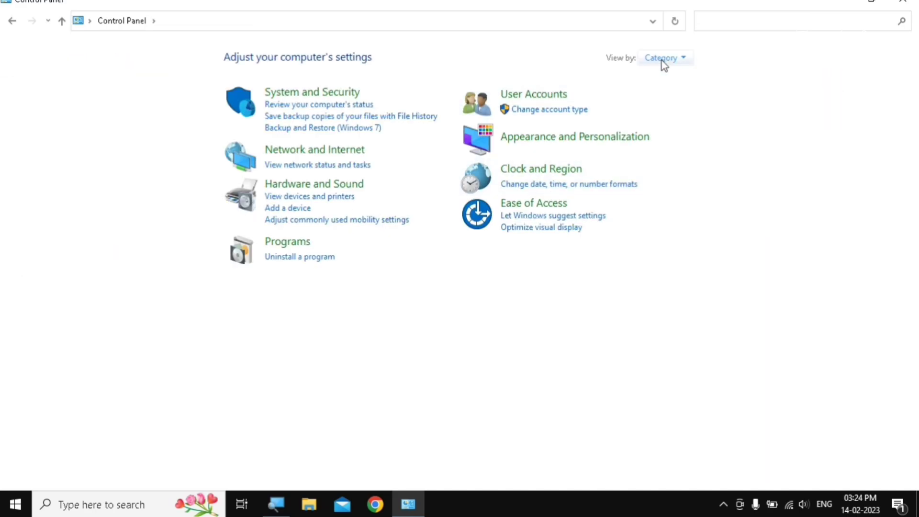
pyautogui.click(660, 60)
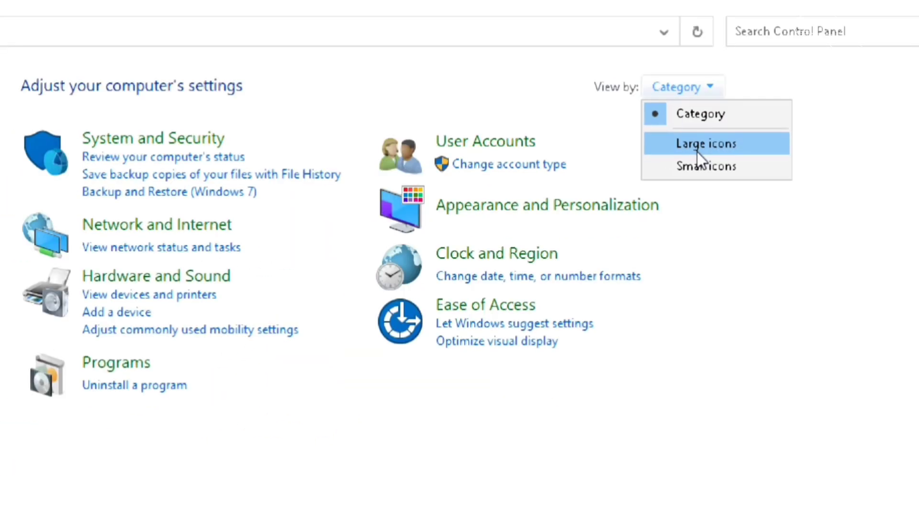
pyautogui.click(685, 140)
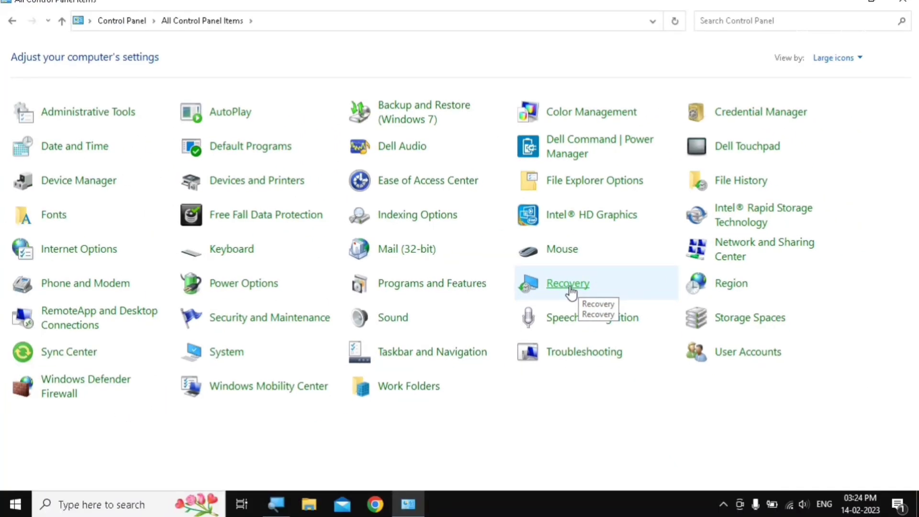
pyautogui.click(570, 287)
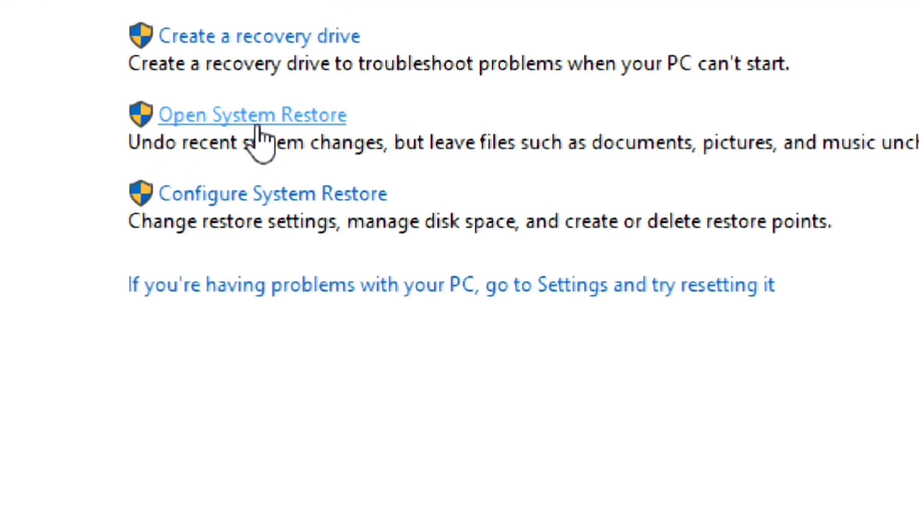
pyautogui.click(256, 122)
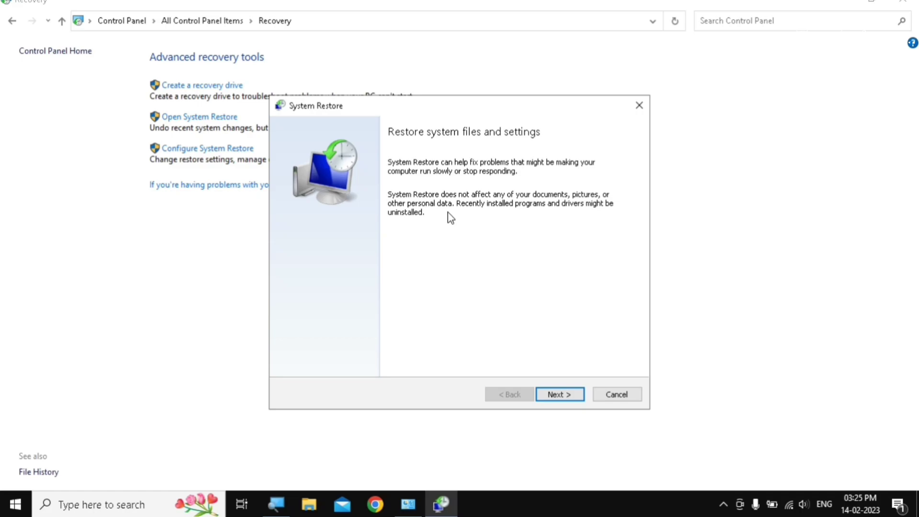
pyautogui.click(567, 395)
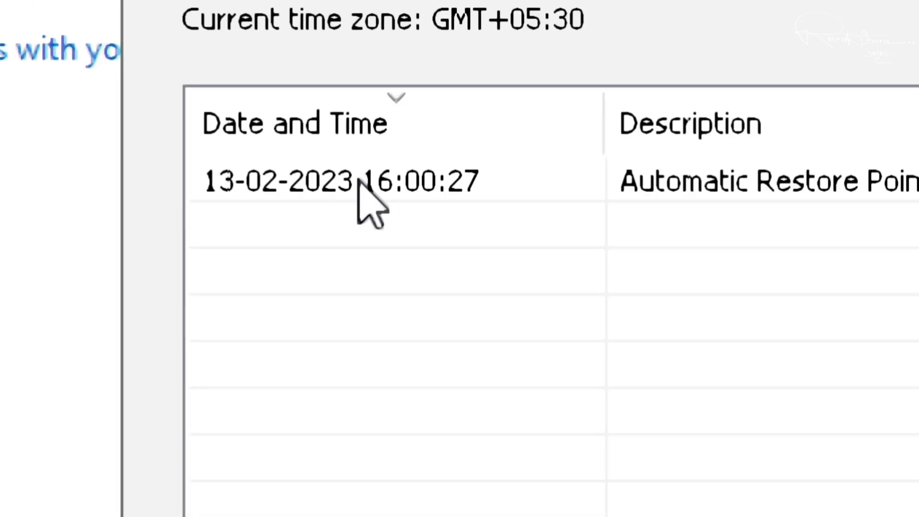
pyautogui.click(367, 182)
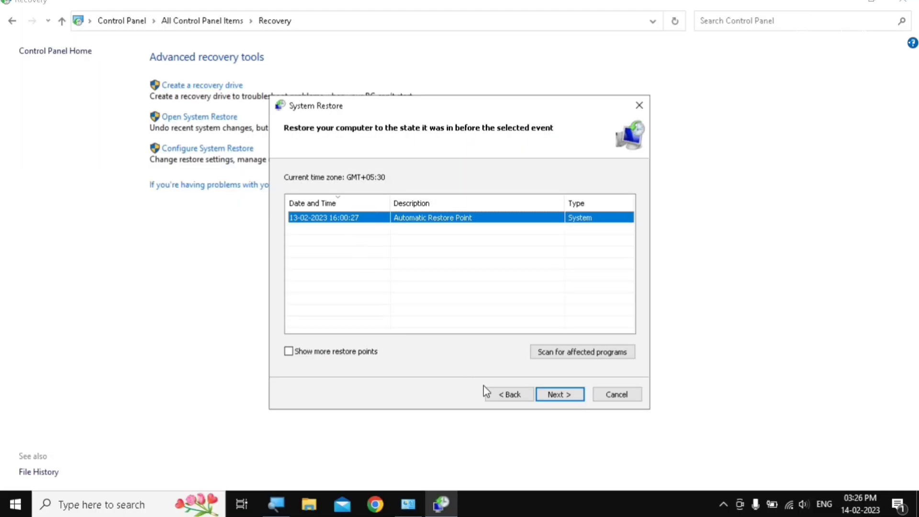
pyautogui.click(554, 395)
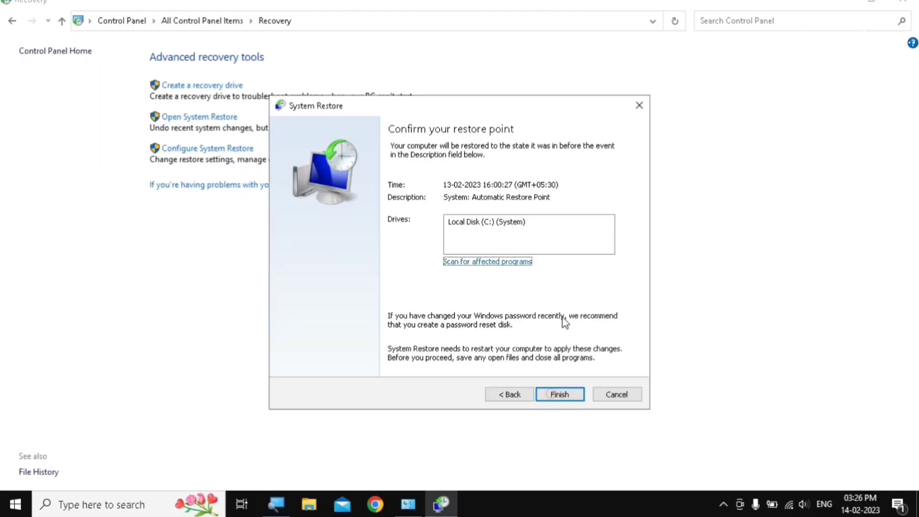
pyautogui.click(498, 221)
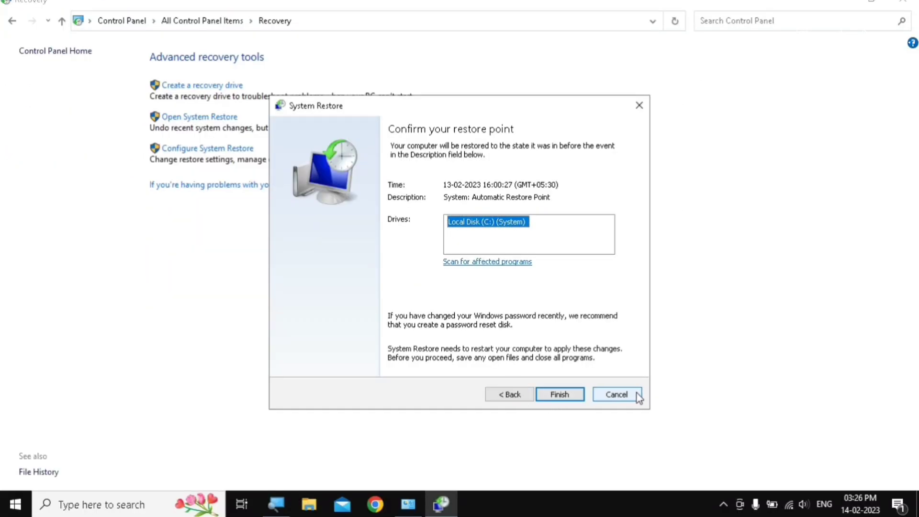
pyautogui.click(618, 395)
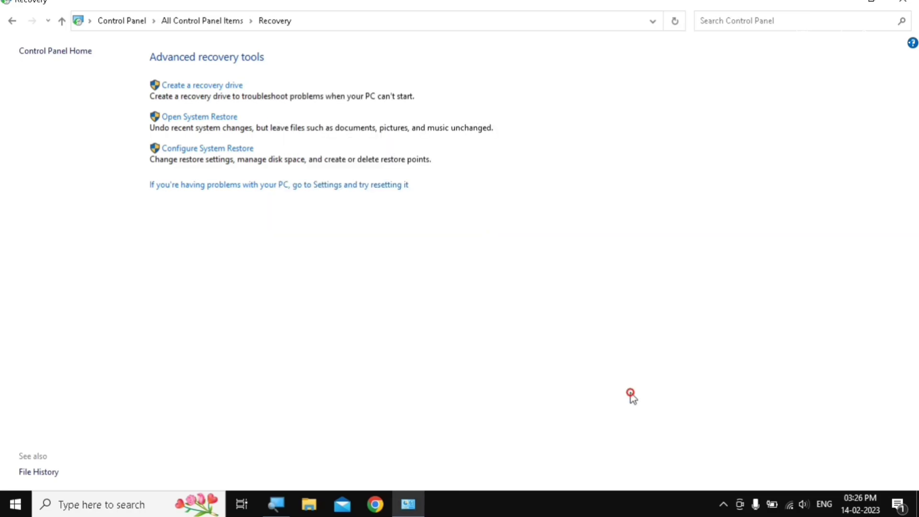
pyautogui.click(905, 2)
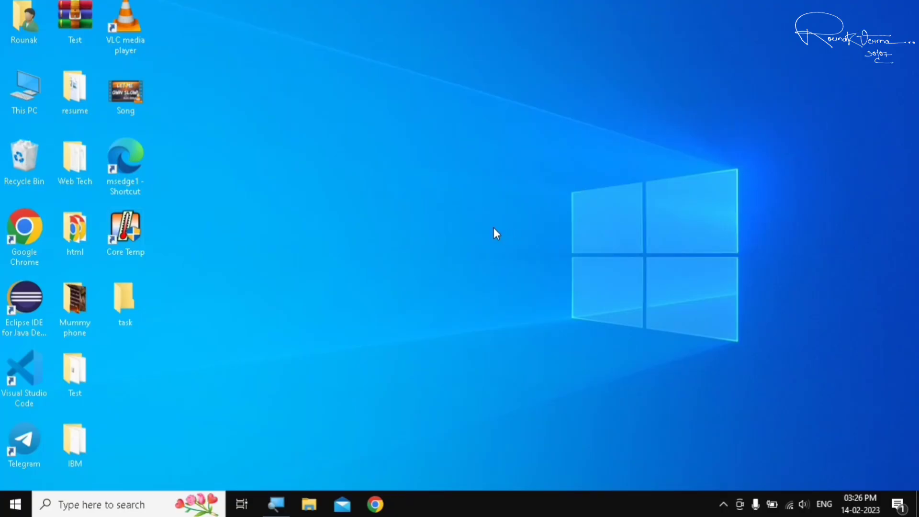